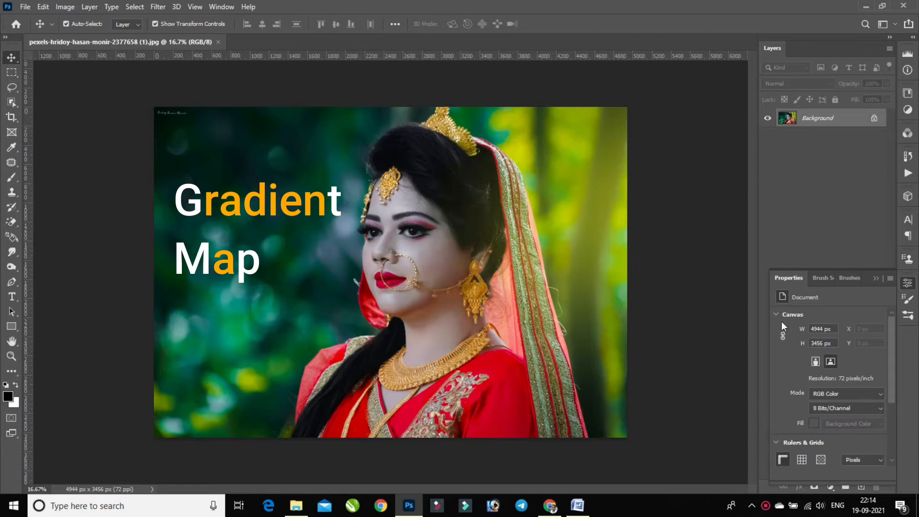
Convert the locked Background to an editable Layer 0 and add a Gradient Map adjustment layer above it
left_click(874, 280)
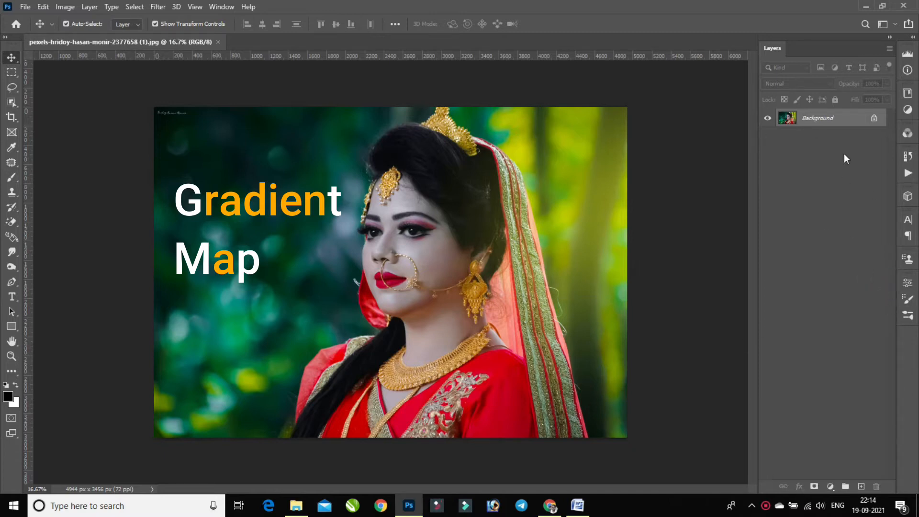
double_click(841, 119)
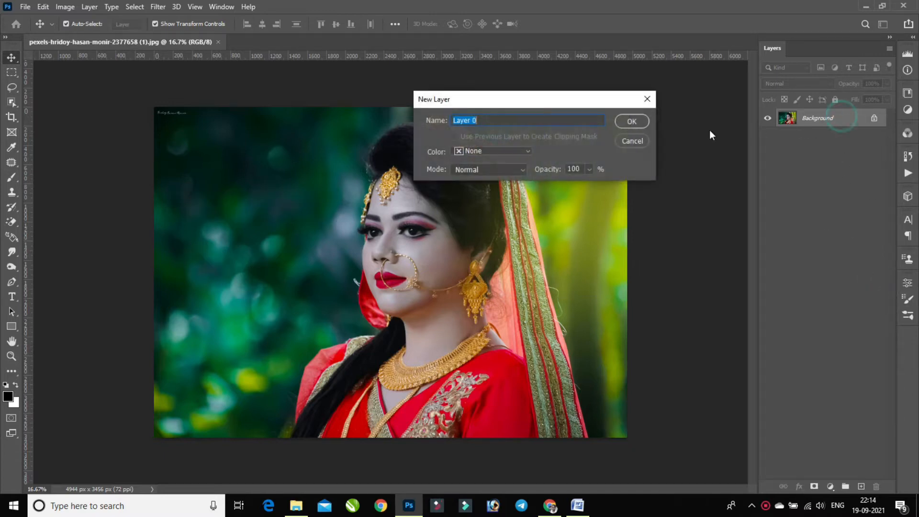
left_click(632, 122)
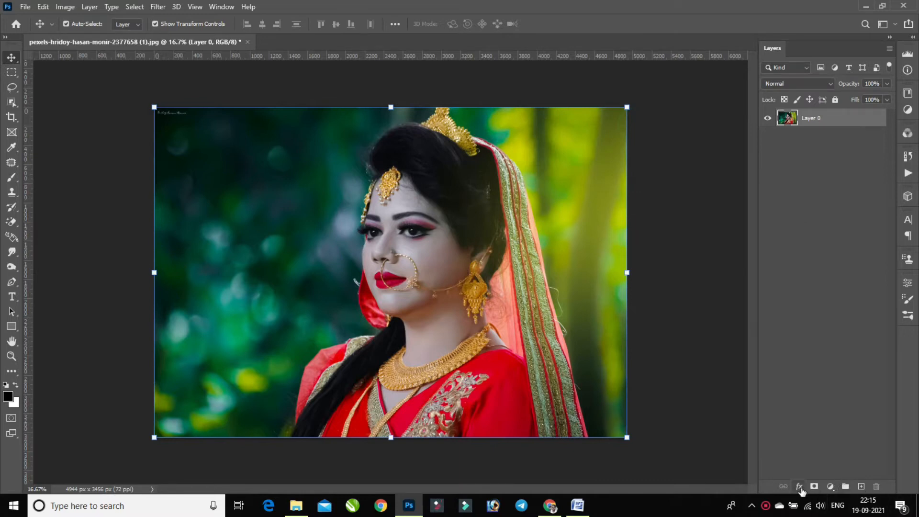
left_click(830, 487)
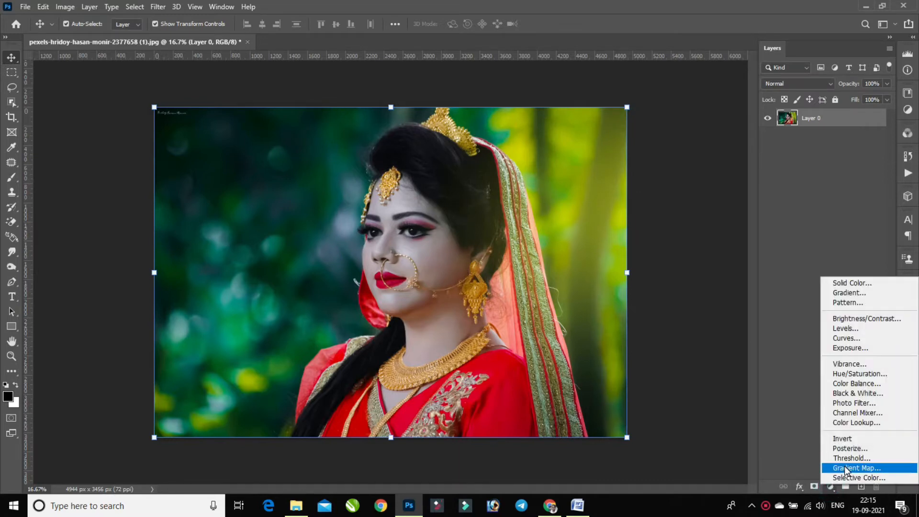
left_click(844, 467)
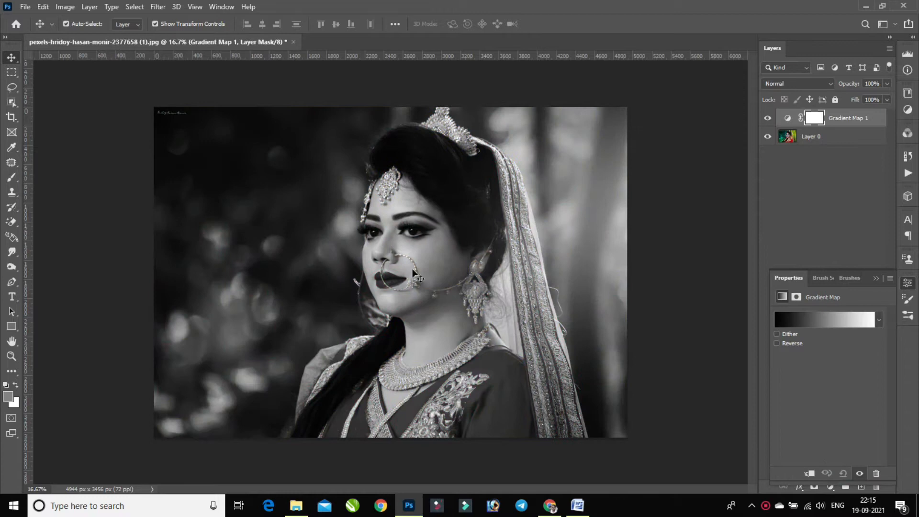
Refine the Gradient Map's layer mask with Color Range, selecting Skin Tones with a fuzziness of 200
left_click(810, 115)
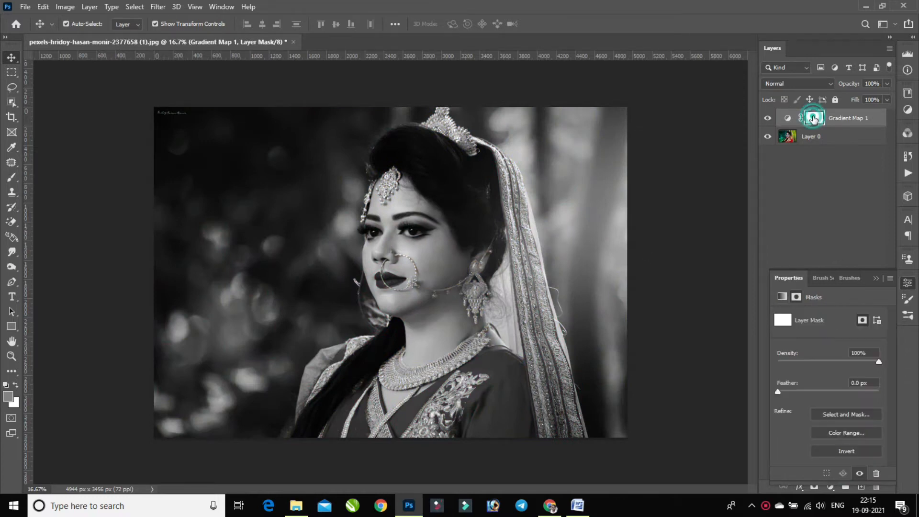
left_click(840, 432)
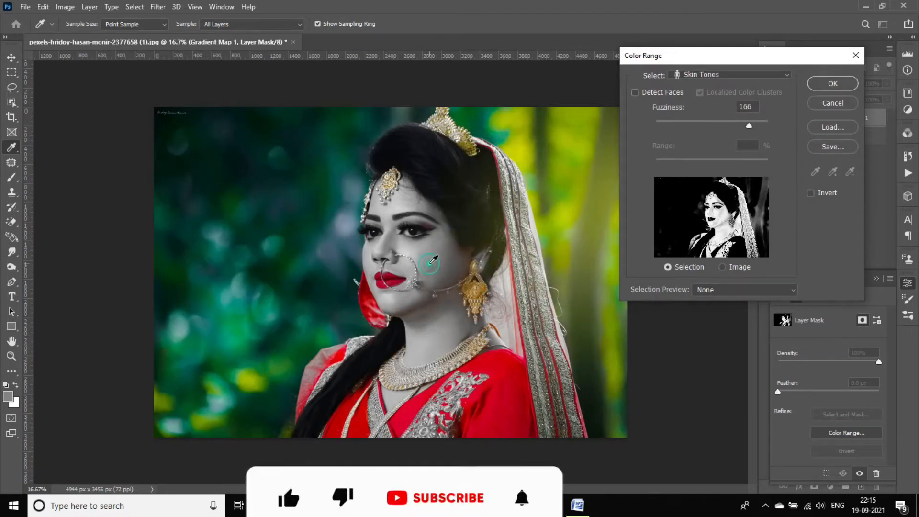
left_click_drag(755, 128, 774, 127)
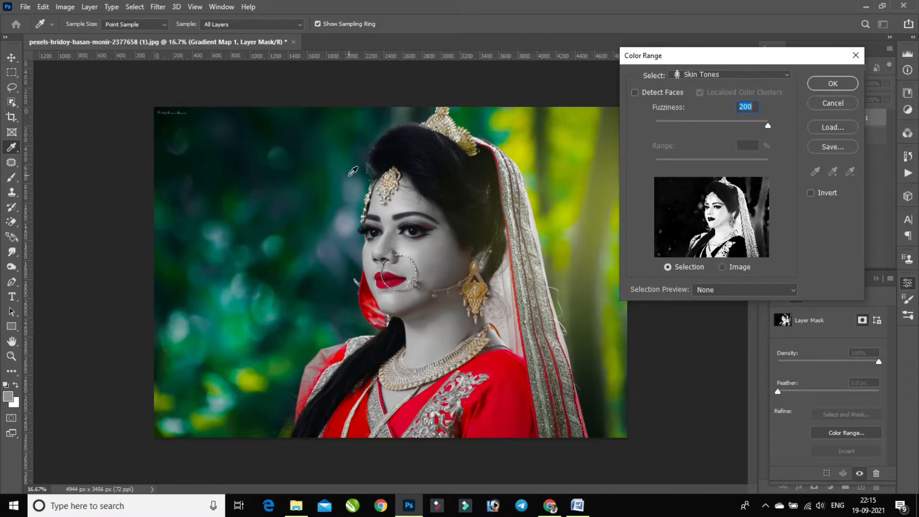
key("ctrl+plus")
key("ctrl+plus")
key("ctrl+plus")
key("ctrl+plus")
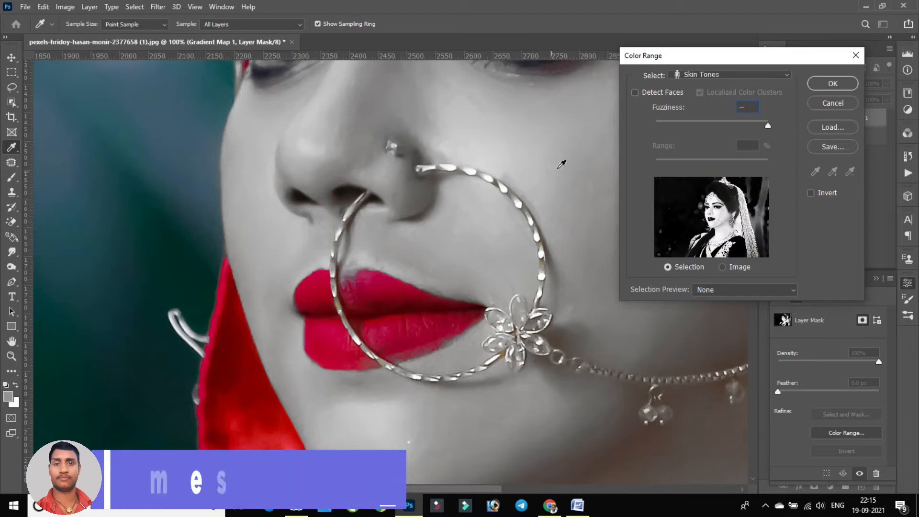
left_click_drag(753, 105, 713, 117)
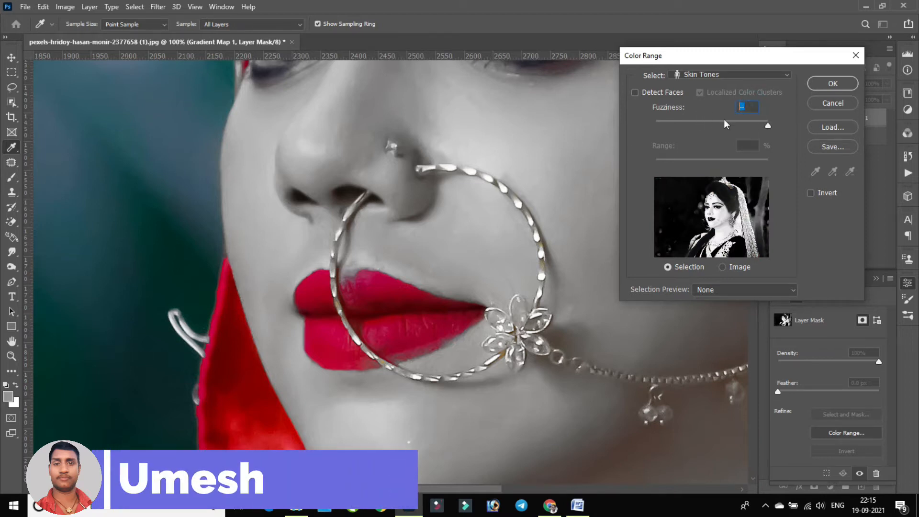
left_click(835, 85)
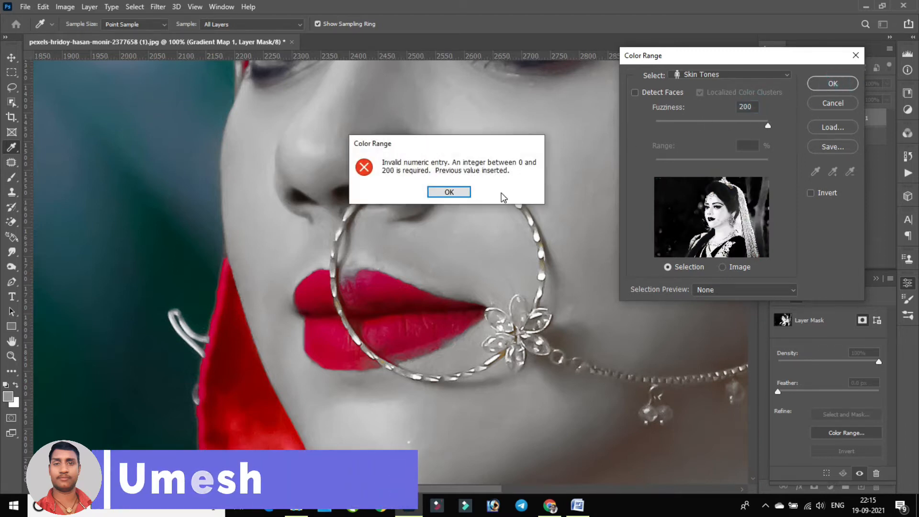
left_click(449, 191)
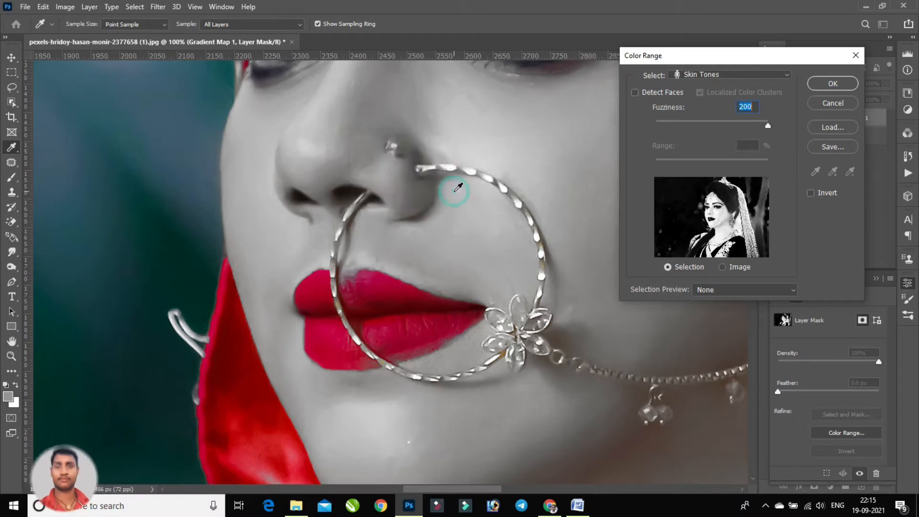
left_click(836, 82)
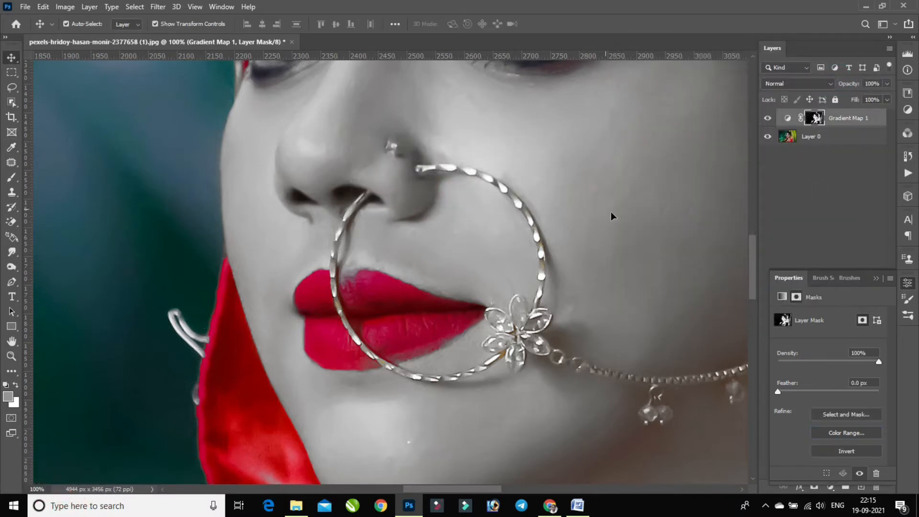
Reduce the Brush to 20 px and paint on the Gradient Map mask over the pale patch of the upper lip
scroll(608, 207, "down", 3)
key("ctrl+minus")
key("ctrl+minus")
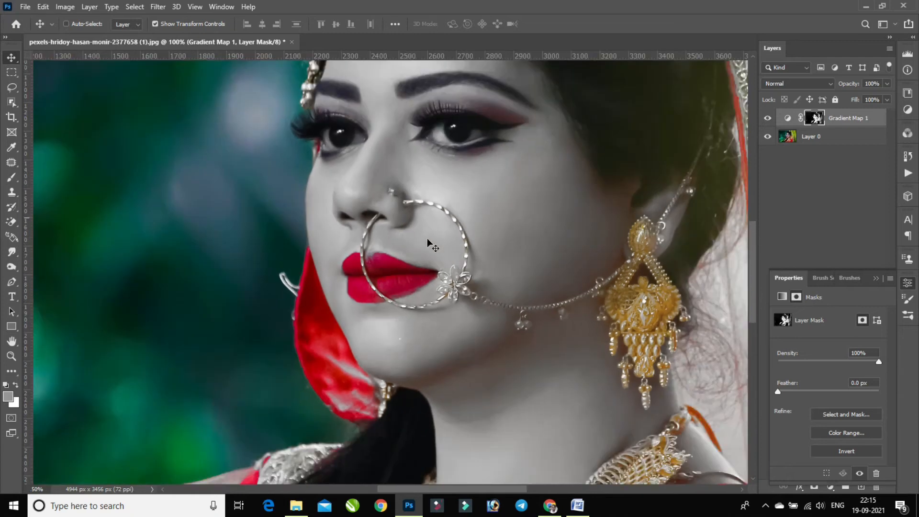
key("ctrl+plus")
key("ctrl+plus")
key("ctrl+plus")
key("ctrl+plus")
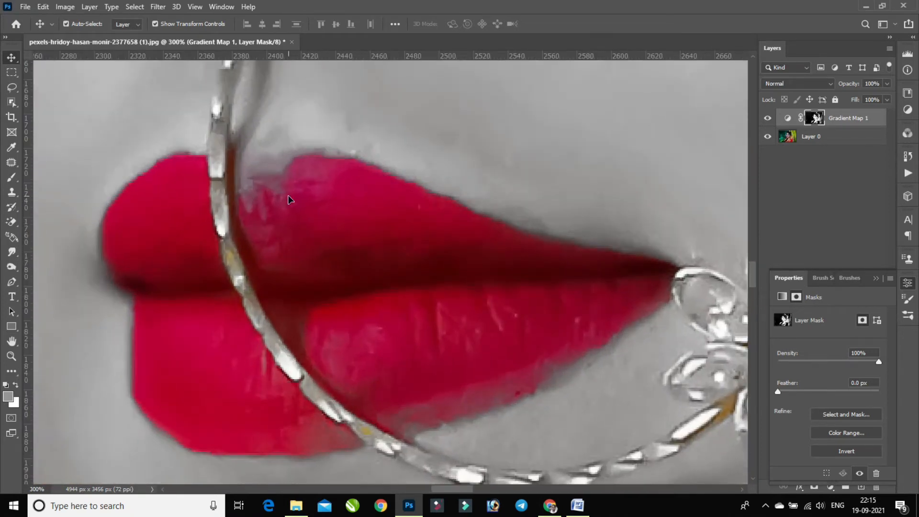
left_click(8, 182)
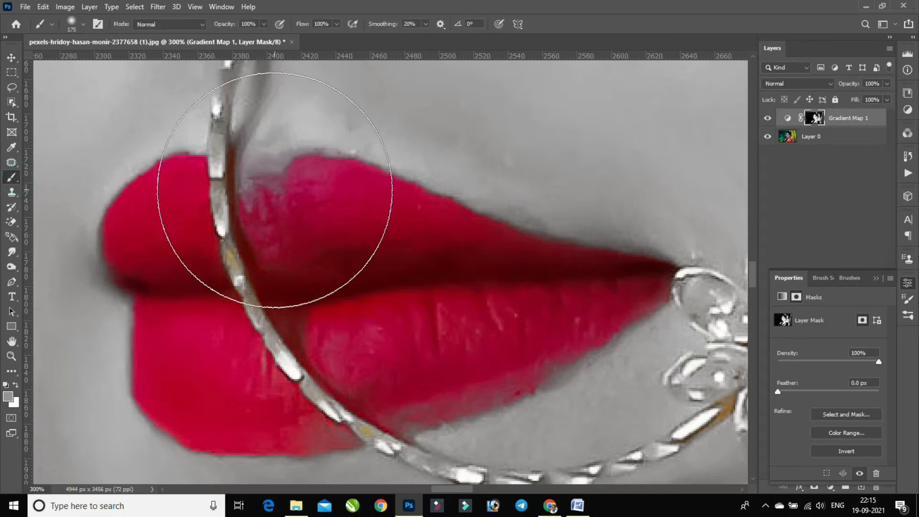
key("bracketleft")
key("bracketleft")
key("bracketleft")
key("bracketleft")
left_click(274, 187)
key("bracketleft")
key("bracketleft")
mouse_move(292, 186)
left_mouse_down()
mouse_move(266, 190)
mouse_move(286, 200)
left_mouse_up()
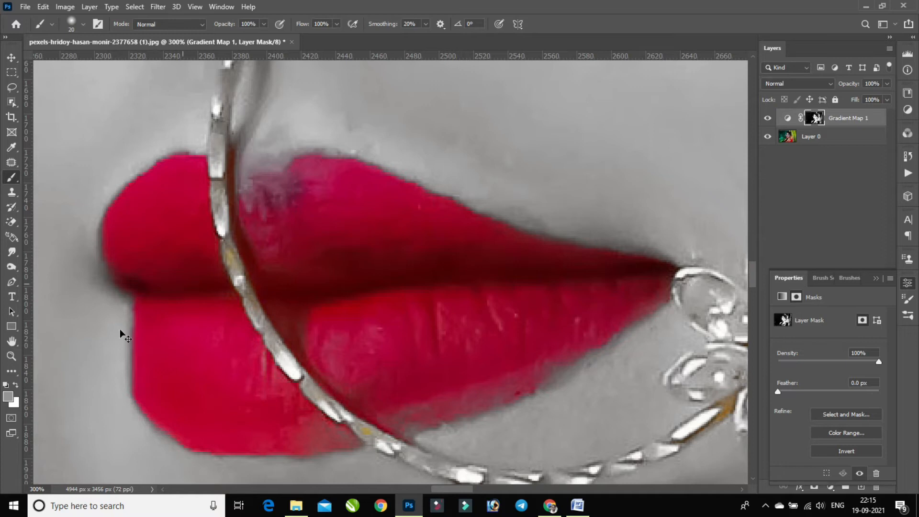
Set the foreground colour to black (#000000) and brush smoothing to 100%, and paint the mask over the upper lip's pale patch
left_click(8, 395)
left_click(117, 383)
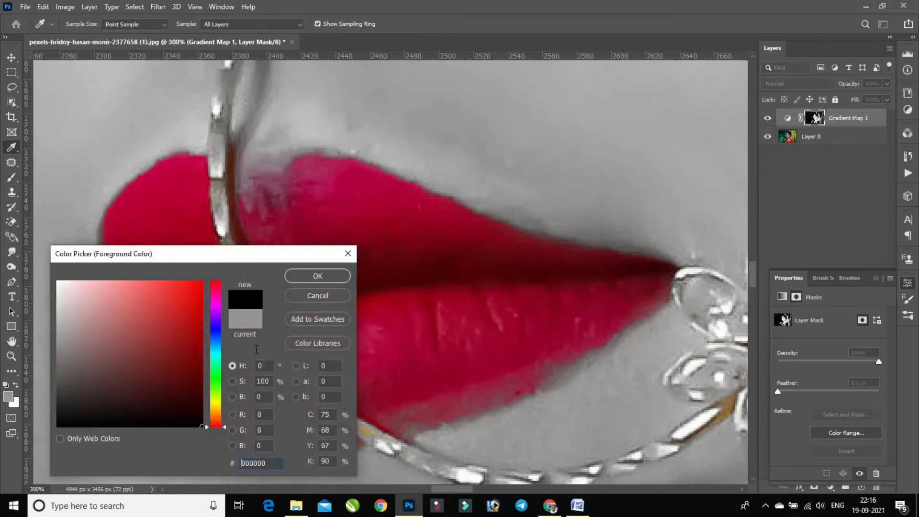
left_click(316, 273)
mouse_move(289, 185)
left_mouse_down()
mouse_move(261, 190)
mouse_move(290, 176)
mouse_move(270, 176)
mouse_move(287, 185)
left_mouse_up()
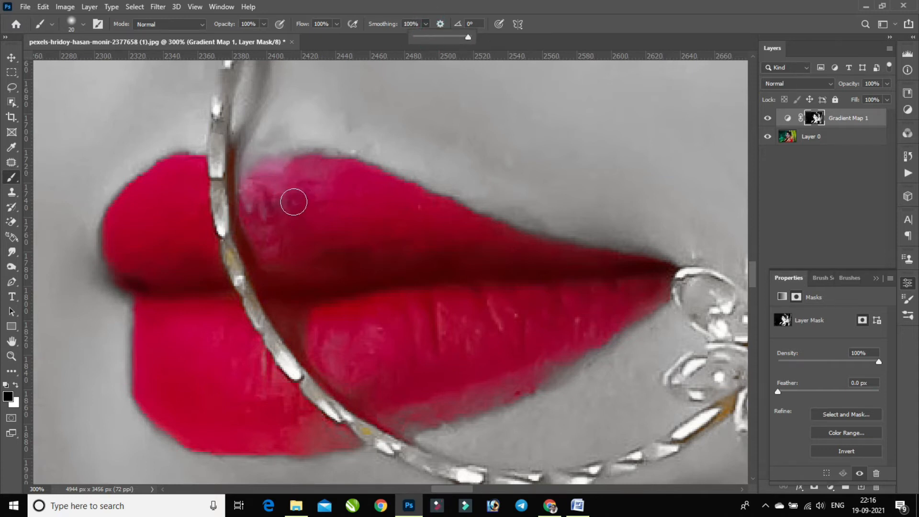
left_click(293, 201)
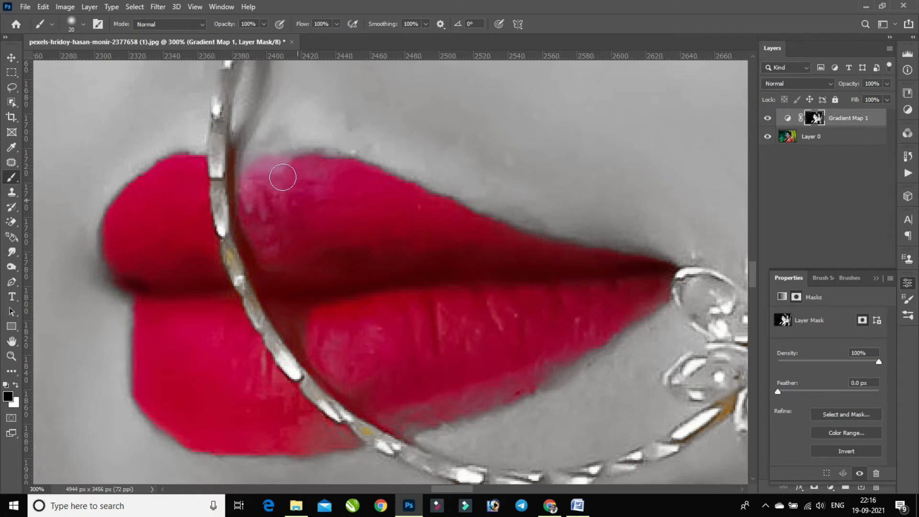
Paint black on the mask along the lower edge of the bottom lip to restore its red colour, finishing at 20 px
scroll(304, 206, "down", 1)
key("bracketright")
key("bracketright")
key("bracketright")
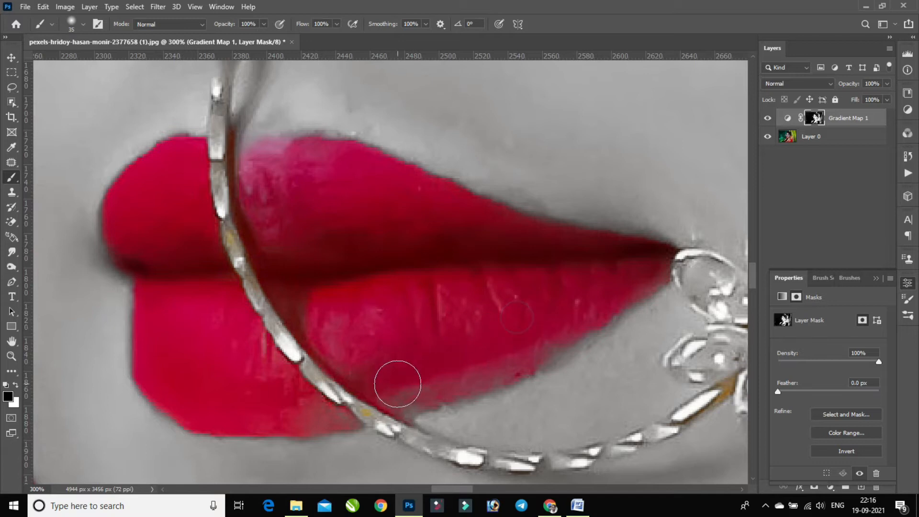
key("bracketleft")
key("bracketleft")
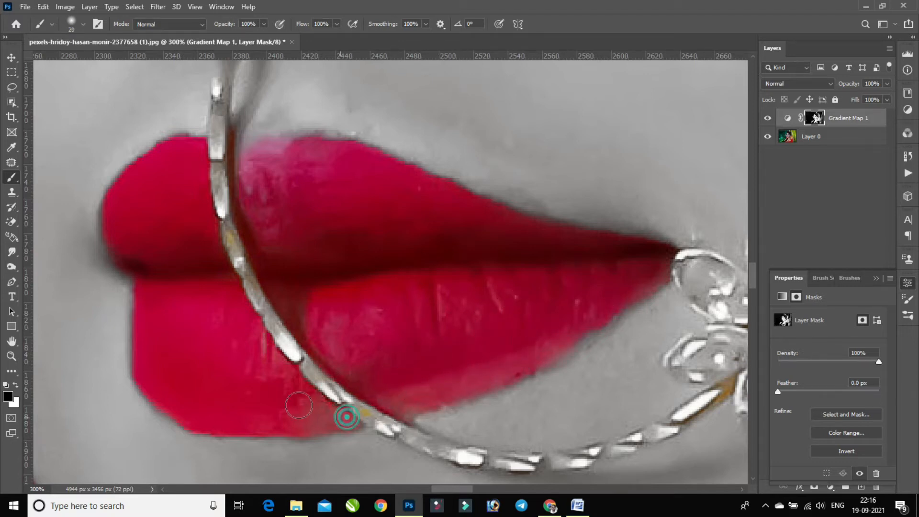
left_click_drag(322, 414, 247, 324)
Paint black on the mask along the nose ring's lower arc to restore its gold, reducing the brush smoothing to 18%
mouse_move(356, 407)
left_mouse_down()
mouse_move(351, 392)
mouse_move(342, 398)
left_mouse_up()
key("ctrl+minus")
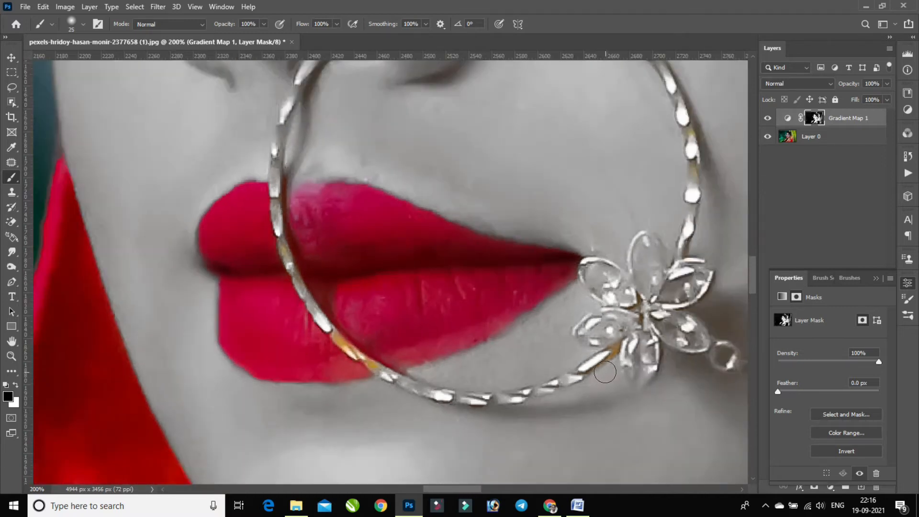
mouse_move(600, 362)
left_mouse_down()
mouse_move(513, 391)
mouse_move(601, 372)
mouse_move(520, 400)
mouse_move(498, 398)
mouse_move(527, 394)
left_mouse_up()
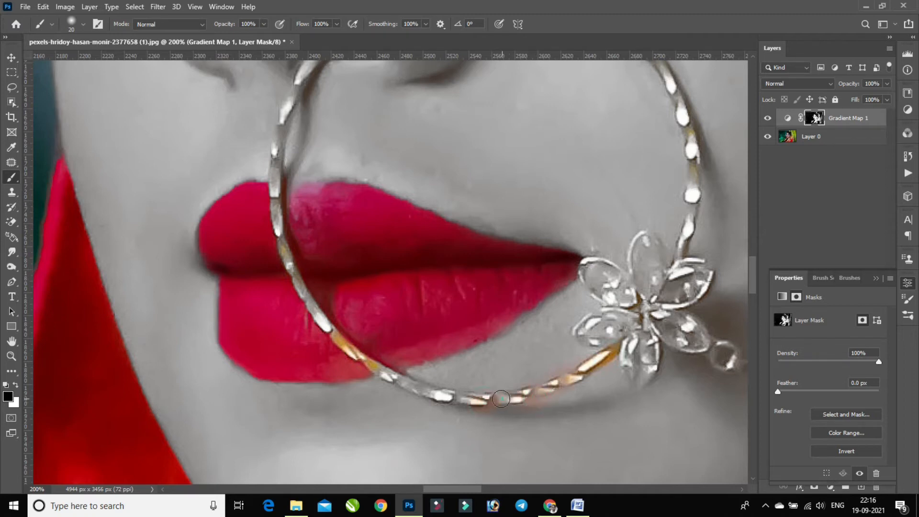
key("ctrl+plus")
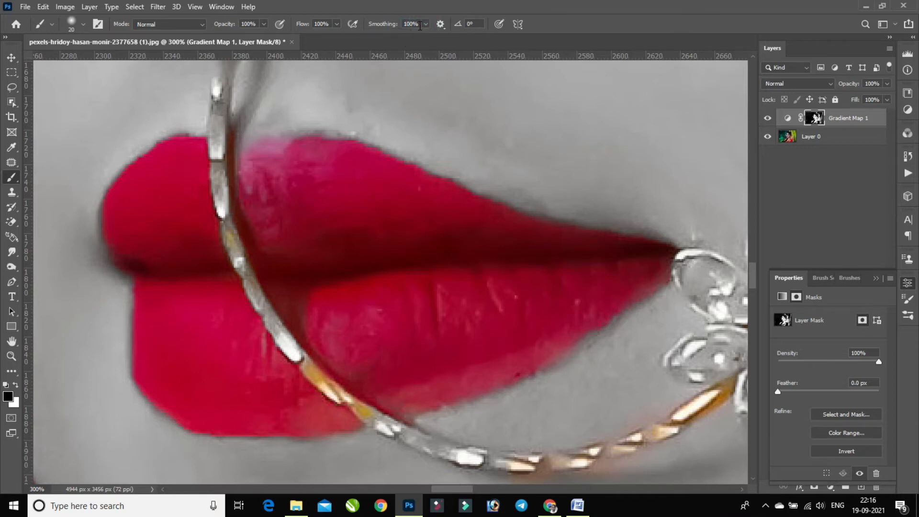
left_click_drag(421, 25, 396, 38)
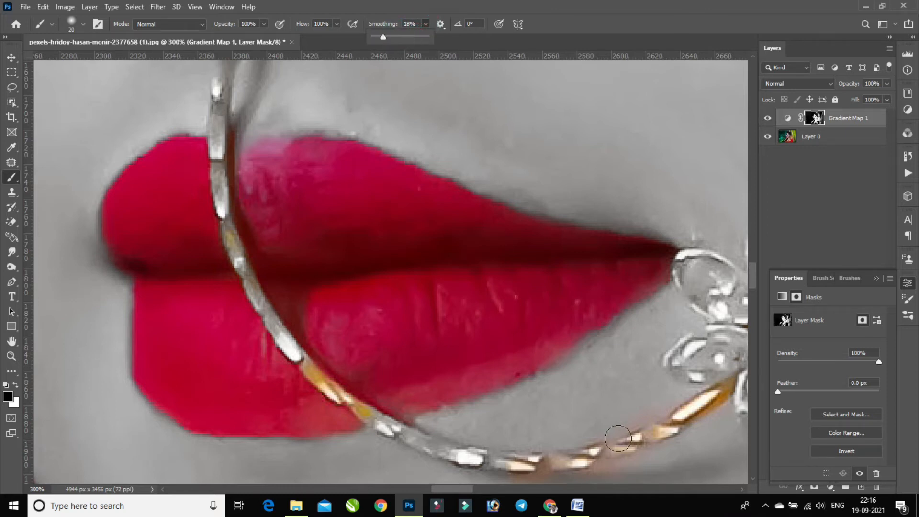
left_click(607, 449)
left_click_drag(494, 464, 403, 432)
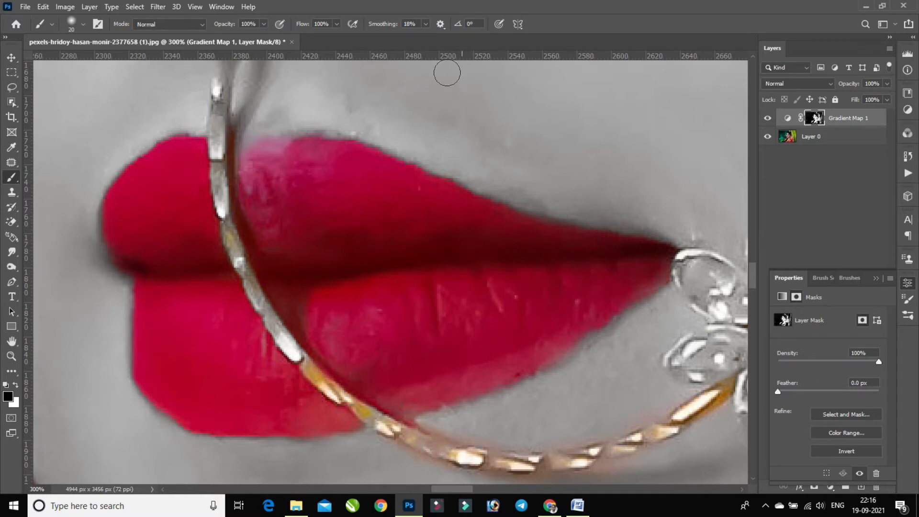
Lower the brush smoothing to 8% and restore the gold on the nose ring from below the lips up to the nostril
left_click(425, 24)
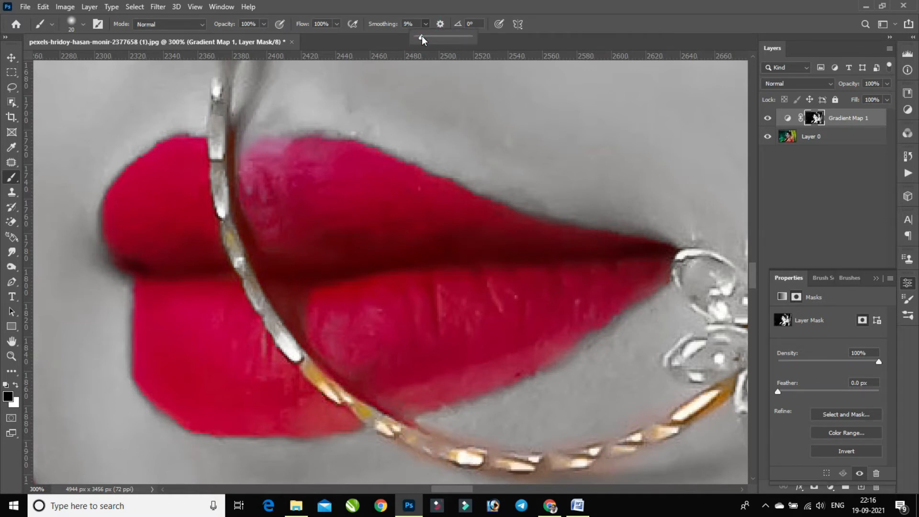
left_click(387, 438)
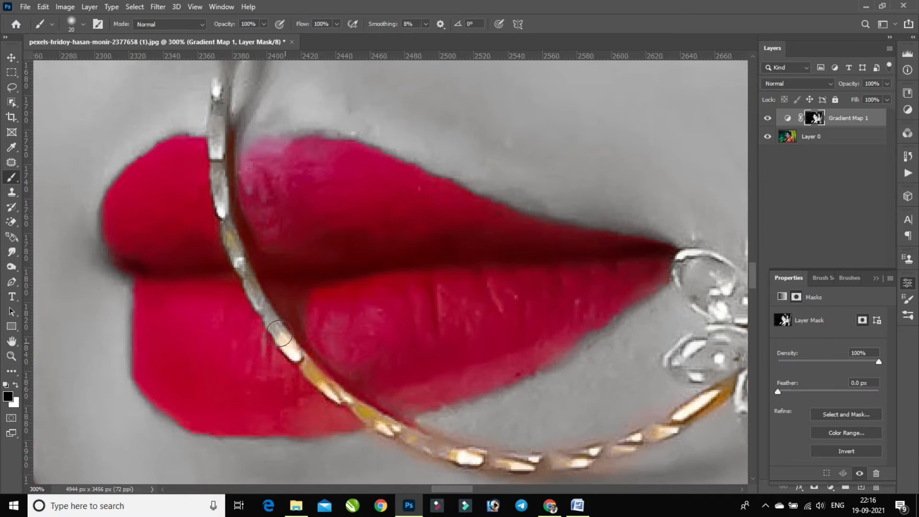
left_click_drag(269, 314, 222, 153)
left_click_drag(211, 121, 213, 221)
left_click_drag(224, 169, 218, 180)
left_click_drag(250, 77, 230, 191)
mouse_move(222, 244)
left_mouse_down()
mouse_move(209, 281)
mouse_move(263, 172)
mouse_move(230, 204)
mouse_move(298, 125)
left_mouse_up()
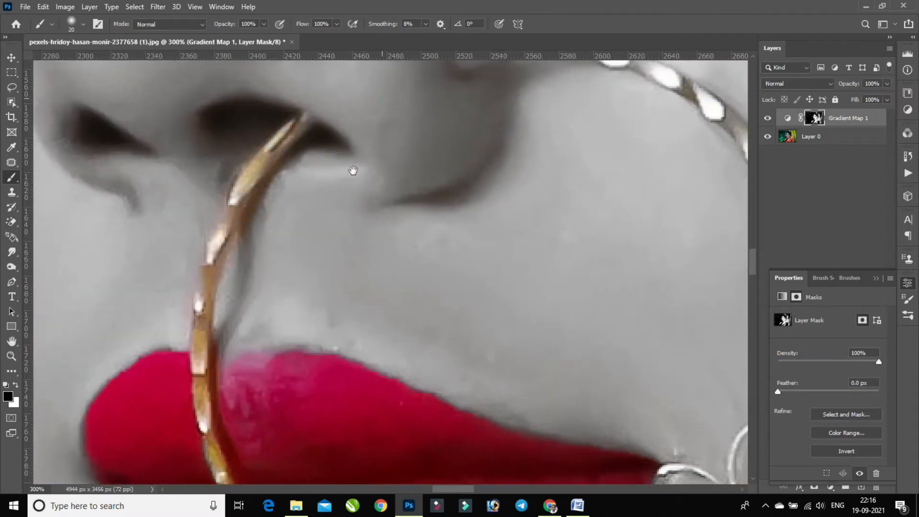
Paint black on the mask over the nose stud and along the nose ring's upper arc down to the flower ornament
left_click_drag(353, 170, 258, 228)
mouse_move(190, 164)
left_mouse_down()
mouse_move(195, 146)
mouse_move(198, 176)
left_mouse_up()
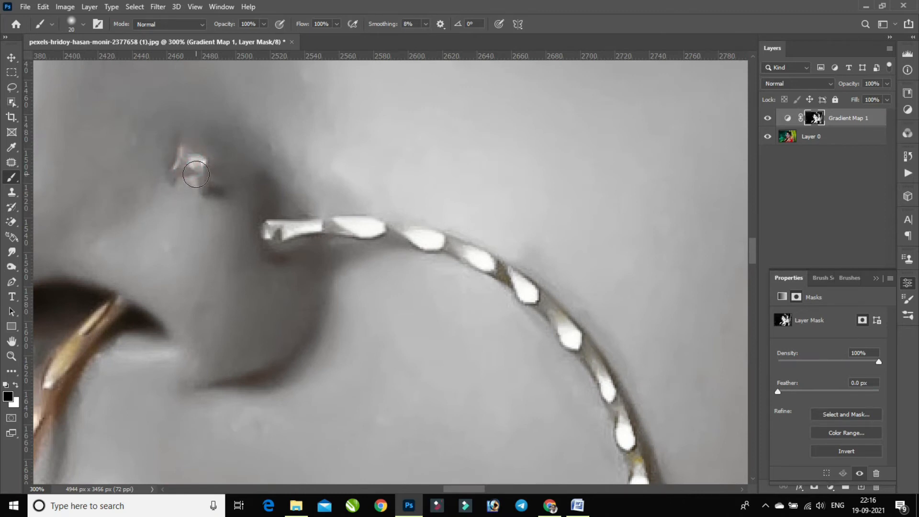
mouse_move(307, 228)
left_mouse_down()
mouse_move(269, 235)
mouse_move(373, 229)
mouse_move(357, 233)
mouse_move(414, 240)
mouse_move(487, 271)
mouse_move(475, 257)
mouse_move(533, 308)
mouse_move(518, 280)
mouse_move(558, 317)
left_mouse_up()
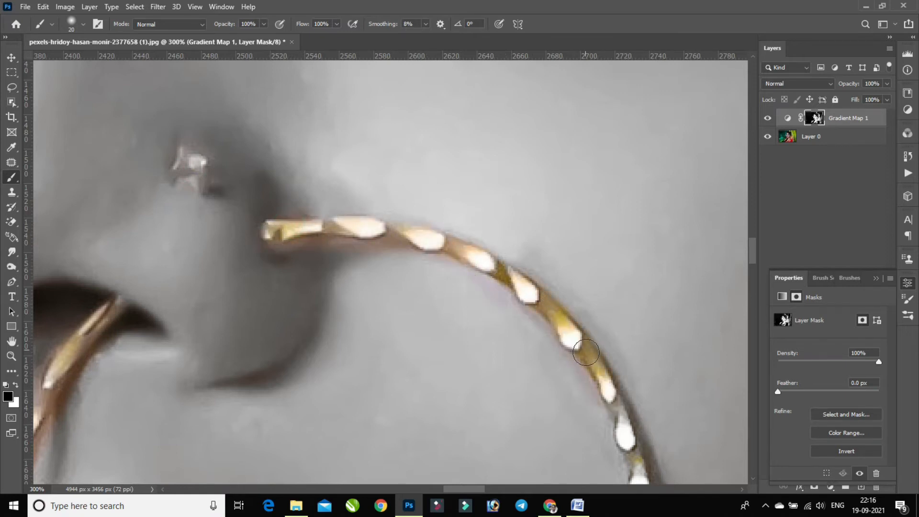
left_click_drag(626, 442, 582, 204)
mouse_move(601, 255)
left_mouse_down()
mouse_move(590, 205)
mouse_move(605, 327)
mouse_move(599, 294)
mouse_move(586, 374)
mouse_move(600, 227)
mouse_move(539, 331)
left_mouse_up()
Reduce the brush to 10 px and paint black on the mask over the flower ornament's upper and side petals
left_click_drag(554, 286, 545, 228)
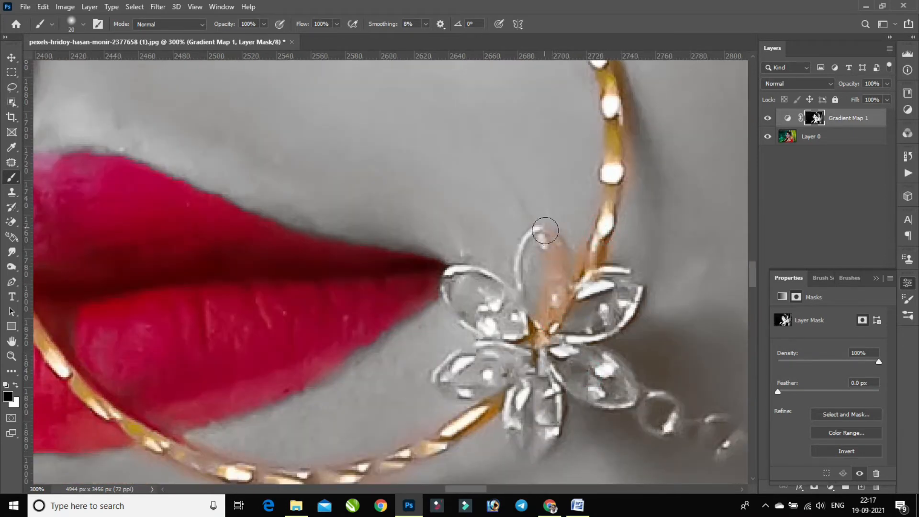
key("bracketleft")
key("bracketleft")
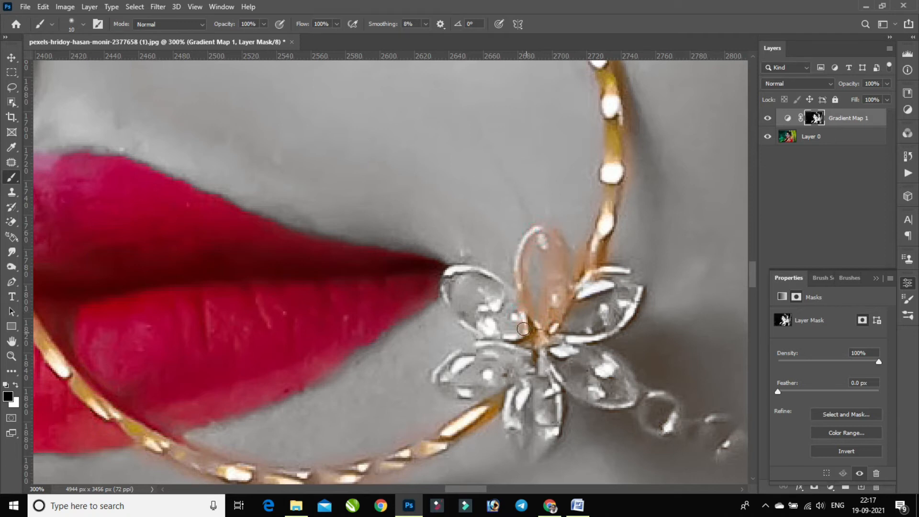
mouse_move(483, 324)
left_mouse_down()
mouse_move(487, 341)
mouse_move(488, 311)
mouse_move(499, 301)
mouse_move(492, 298)
mouse_move(506, 294)
mouse_move(499, 279)
mouse_move(458, 271)
mouse_move(441, 284)
mouse_move(461, 320)
mouse_move(447, 383)
mouse_move(473, 395)
mouse_move(463, 392)
mouse_move(488, 394)
mouse_move(496, 375)
mouse_move(526, 369)
mouse_move(530, 361)
mouse_move(493, 348)
mouse_move(550, 362)
mouse_move(543, 353)
mouse_move(551, 344)
mouse_move(544, 352)
mouse_move(574, 353)
left_mouse_up()
key("bracketright")
key("bracketleft")
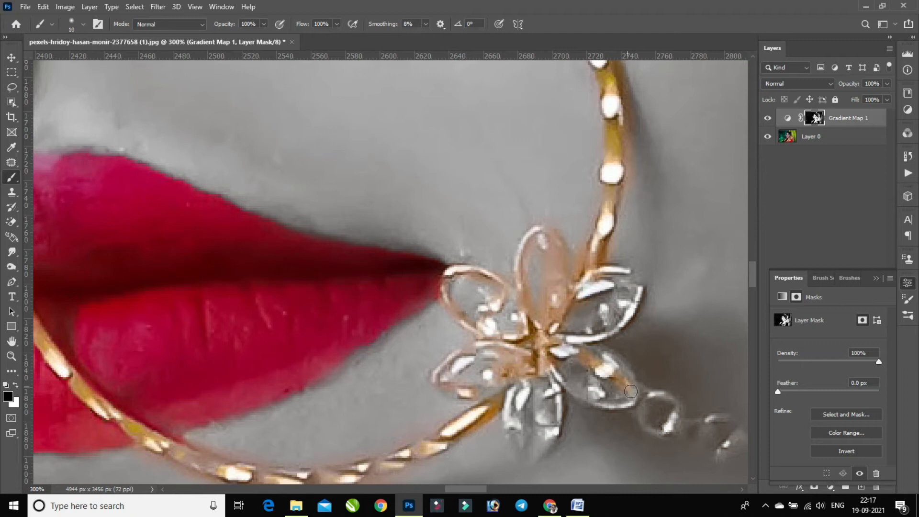
mouse_move(630, 376)
left_mouse_down()
mouse_move(590, 340)
mouse_move(586, 349)
mouse_move(559, 335)
left_mouse_up()
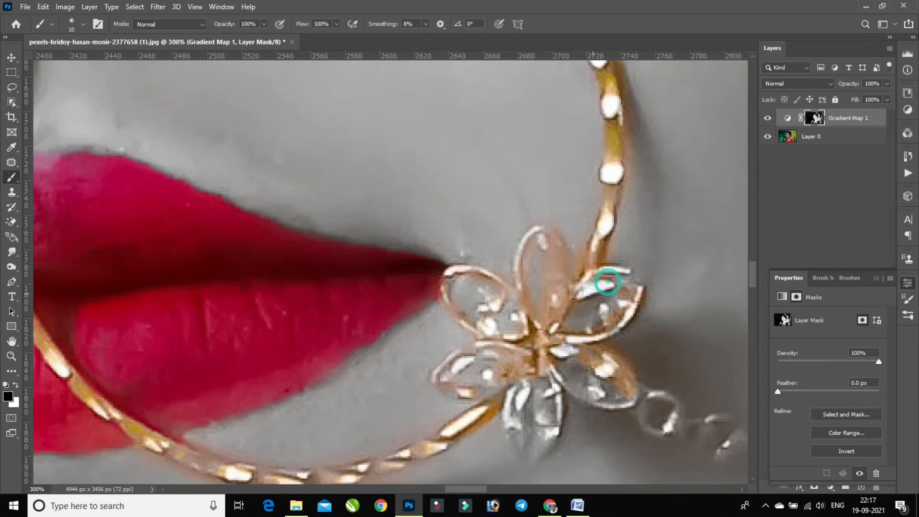
Paint black on the mask over the flower's remaining lower petals and the small link joining it to the chain
scroll(600, 319, "down", 2)
scroll(600, 319, "down", 2)
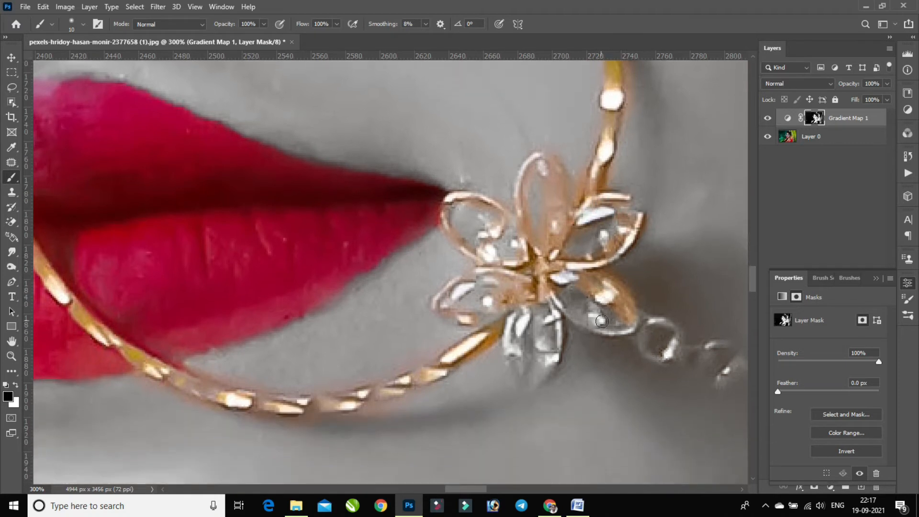
left_click_drag(566, 306, 559, 356)
mouse_move(510, 334)
left_mouse_down()
mouse_move(536, 309)
mouse_move(401, 209)
mouse_move(436, 262)
mouse_move(431, 222)
left_mouse_up()
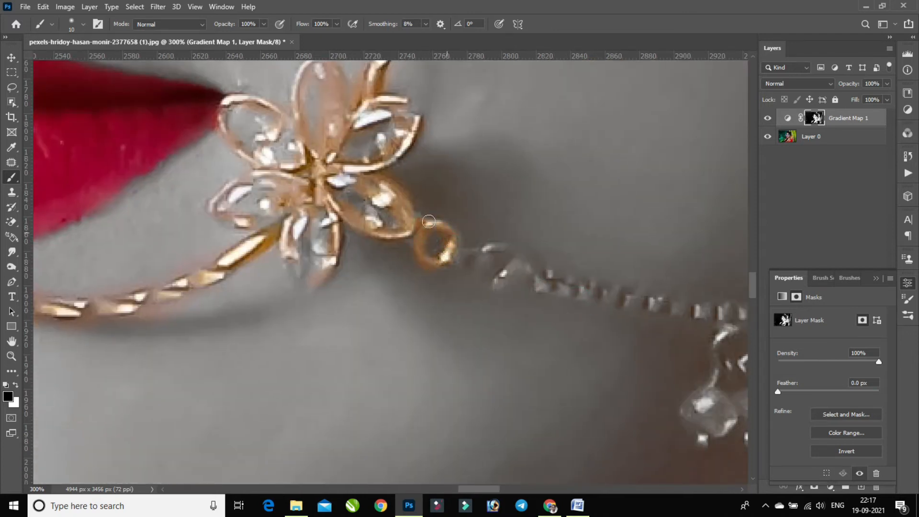
Paint black on the mask over the chain beside the flower and, with a 15 px brush, over its two-bead pendant
mouse_move(460, 248)
left_mouse_down()
mouse_move(496, 246)
mouse_move(453, 260)
mouse_move(485, 268)
mouse_move(493, 283)
mouse_move(519, 262)
mouse_move(544, 287)
left_mouse_up()
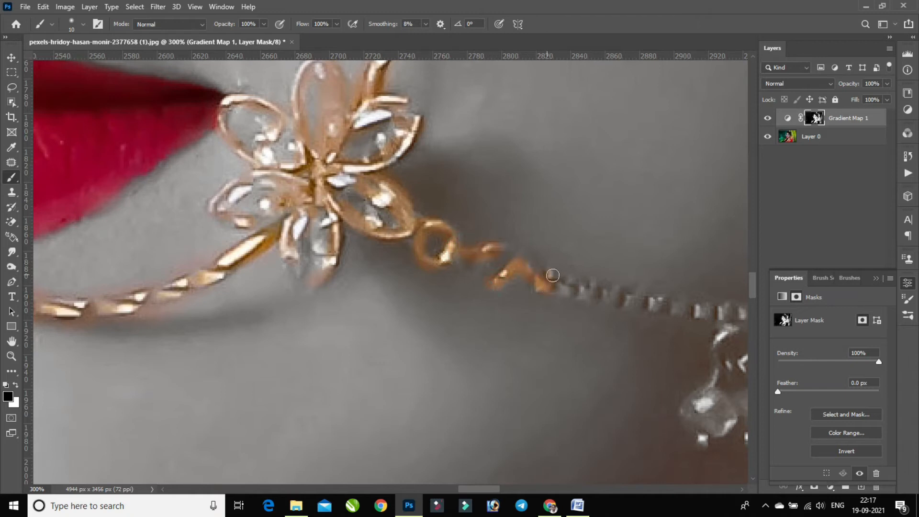
mouse_move(688, 312)
left_mouse_down()
mouse_move(424, 269)
mouse_move(486, 272)
mouse_move(455, 289)
mouse_move(470, 268)
mouse_move(484, 275)
mouse_move(441, 344)
mouse_move(423, 341)
mouse_move(452, 358)
mouse_move(456, 342)
mouse_move(502, 329)
mouse_move(510, 355)
mouse_move(492, 348)
mouse_move(487, 371)
mouse_move(493, 325)
mouse_move(480, 291)
mouse_move(457, 300)
mouse_move(470, 272)
mouse_move(600, 264)
left_mouse_up()
scroll(479, 282, "down", 1)
key("bracketright")
key("bracketright")
left_click(488, 369)
key("bracketright")
scroll(503, 272, "up", 1)
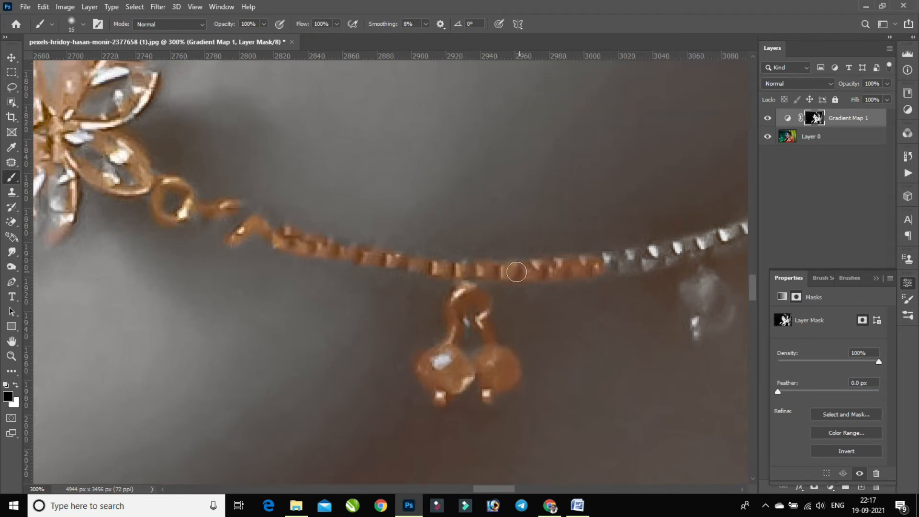
Restore the gold on the rest of the nose chain up to the earring, including its small hanging drops
key("ctrl+minus")
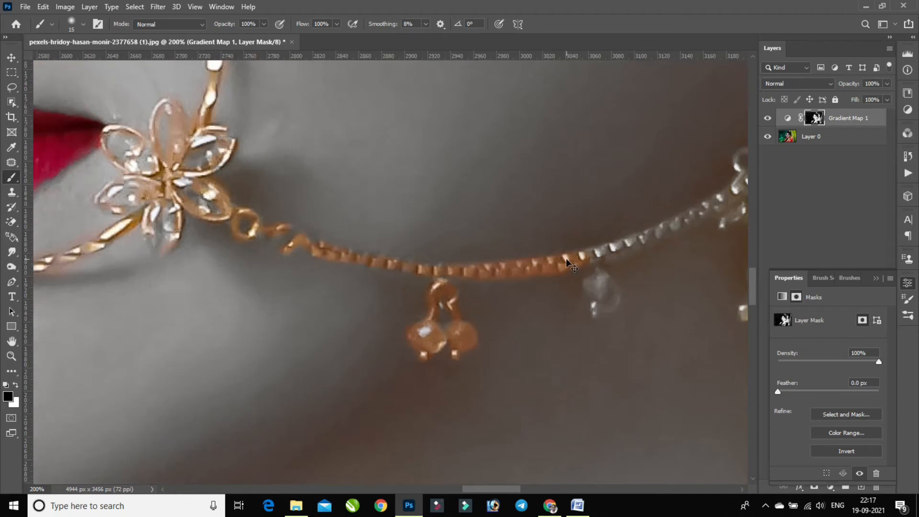
mouse_move(626, 244)
left_mouse_down()
mouse_move(647, 232)
mouse_move(568, 264)
left_mouse_up()
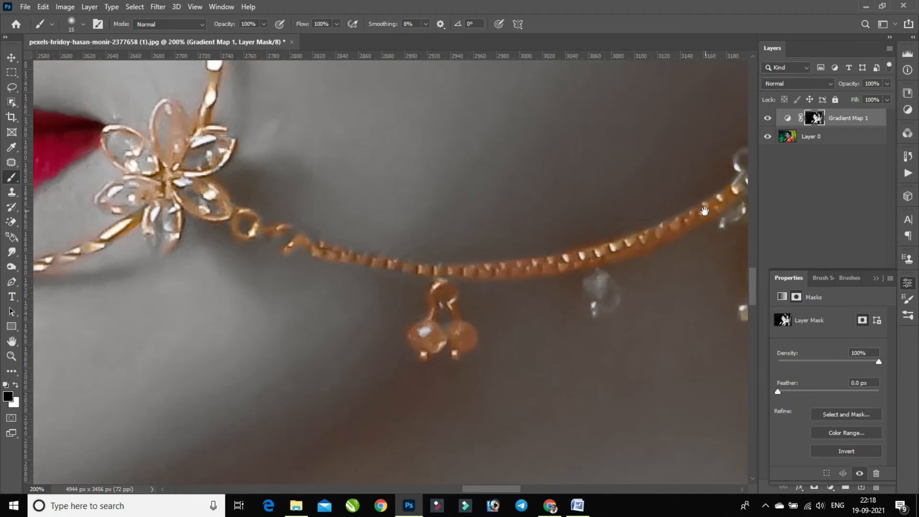
left_click_drag(705, 211, 361, 211)
mouse_move(255, 297)
left_mouse_down()
mouse_move(258, 285)
mouse_move(255, 316)
left_mouse_up()
left_click_drag(421, 180, 445, 159)
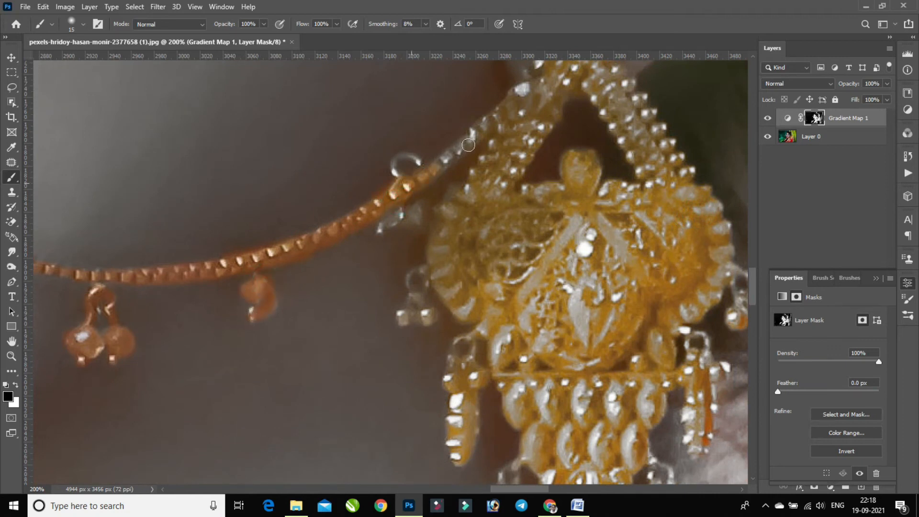
left_click_drag(406, 214, 407, 219)
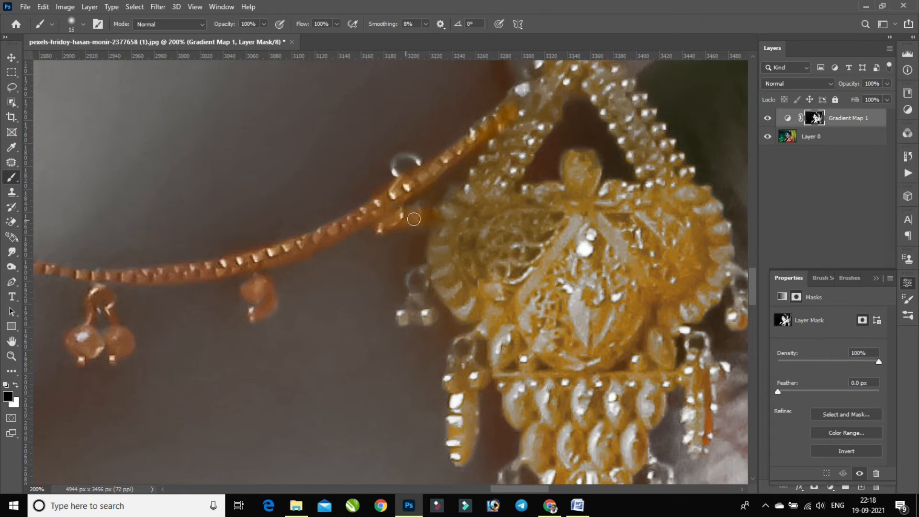
left_click_drag(395, 178, 426, 165)
left_click_drag(576, 119, 423, 161)
left_click_drag(402, 202, 377, 260)
Enlarge the brush to 45 px and paint black on the mask over the forehead ornament's upper medallion
key("ctrl+minus")
key("ctrl+minus")
key("ctrl+minus")
key("ctrl+minus")
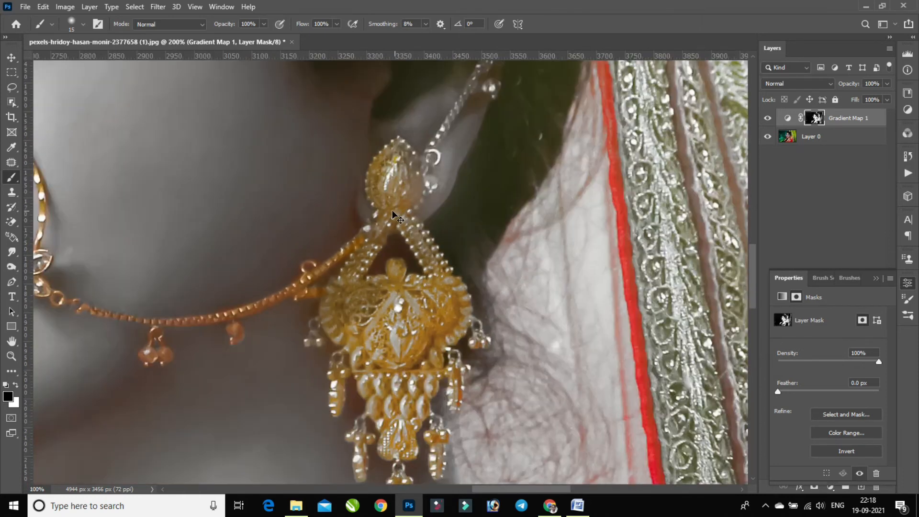
key("ctrl+minus")
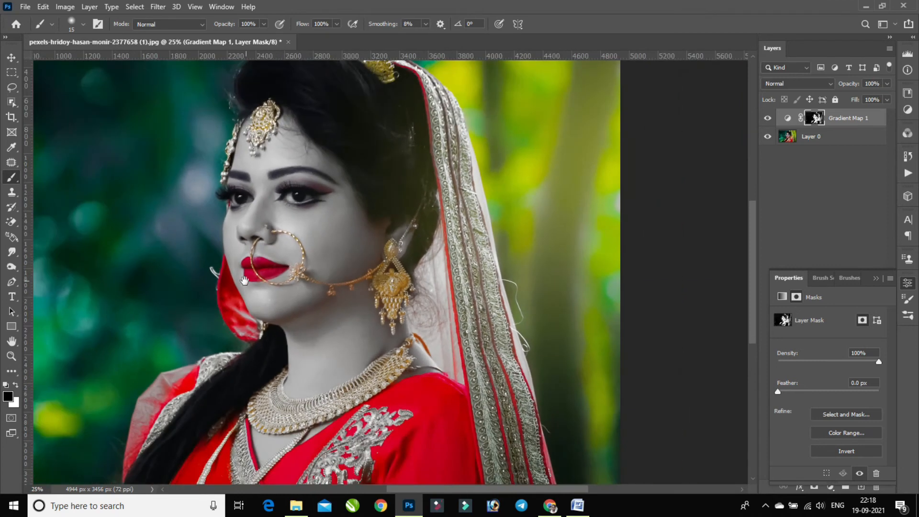
left_click_drag(96, 231, 232, 258)
left_click_drag(341, 154, 365, 302)
key("ctrl+plus")
key("ctrl+plus")
key("ctrl+plus")
key("ctrl+plus")
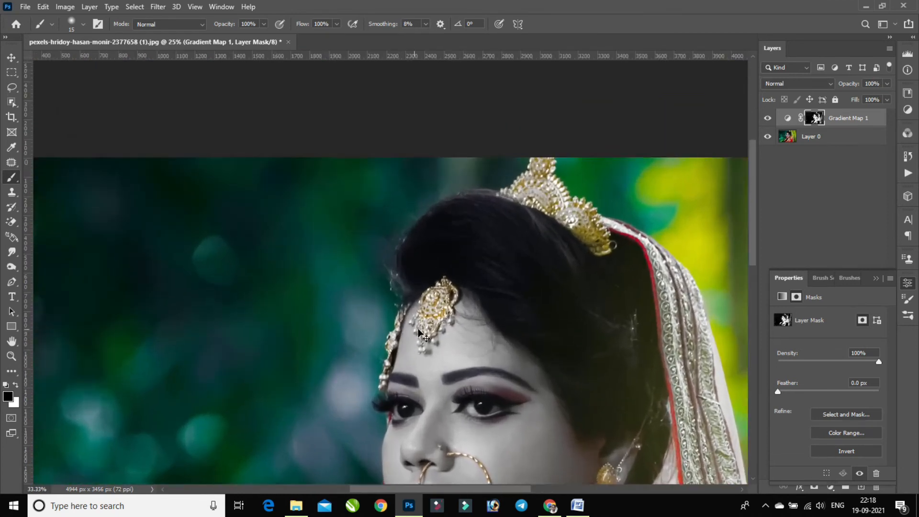
left_click_drag(499, 329, 472, 255)
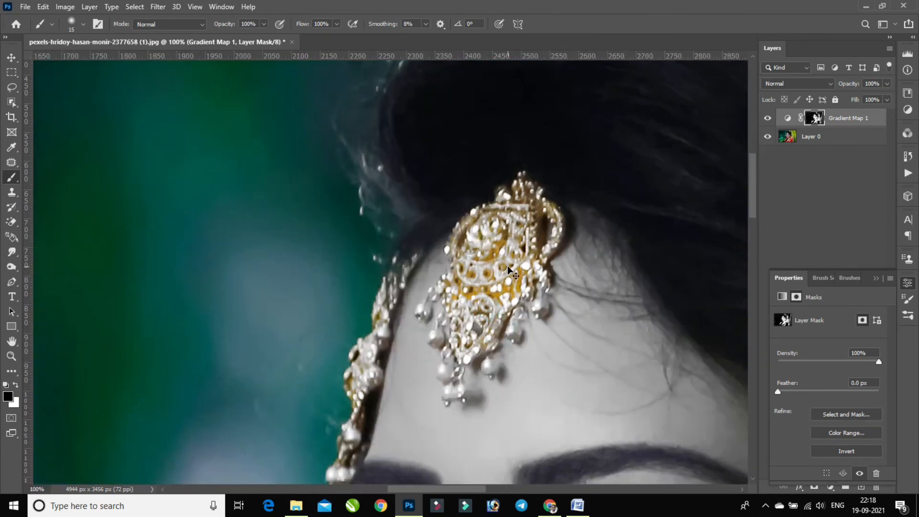
key("ctrl+plus")
left_click_drag(551, 285, 541, 224)
key("bracketright")
key("bracketright")
key("bracketright")
key("bracketright")
mouse_move(565, 196)
left_mouse_down()
mouse_move(570, 114)
mouse_move(551, 101)
mouse_move(622, 163)
mouse_move(663, 84)
left_mouse_up()
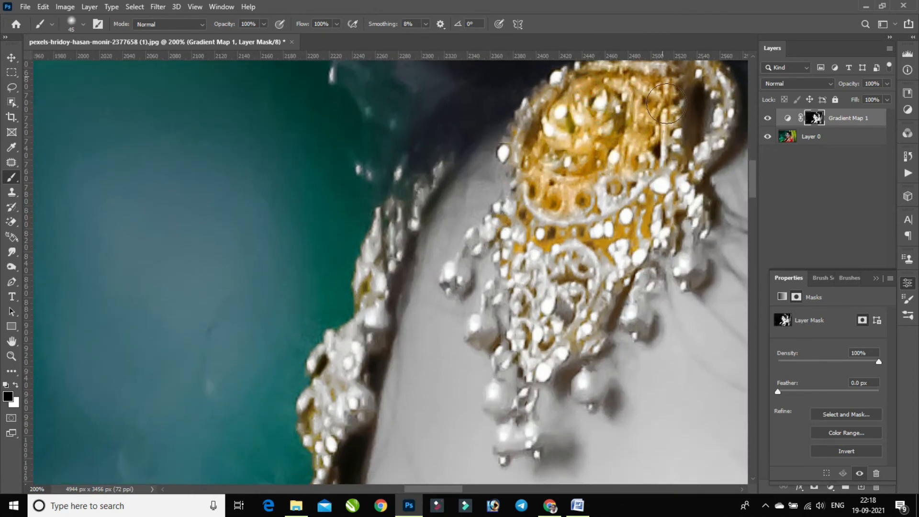
Reduce the brush to 25 px and restore the colour of the pearls hanging along the forehead ornament's outer edge nearest the hairline
left_click_drag(502, 210, 466, 242)
key("bracketleft")
key("bracketleft")
left_click_drag(452, 275, 471, 258)
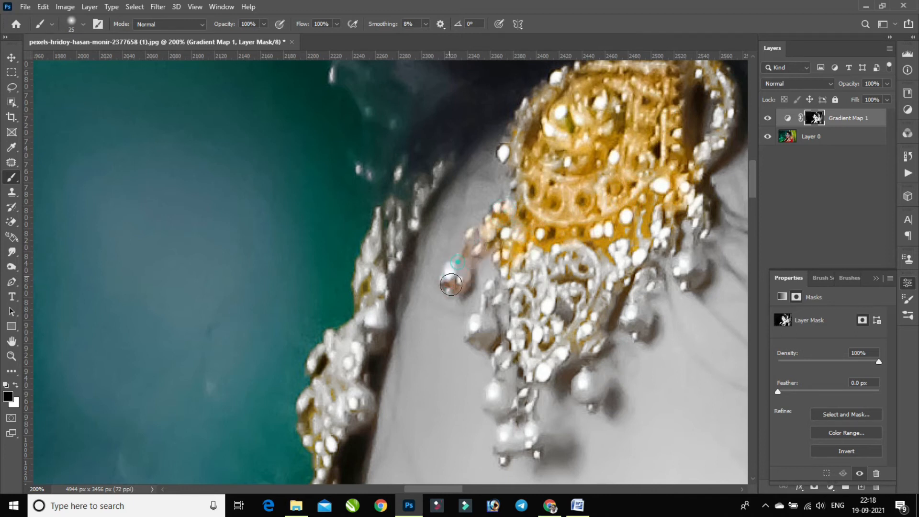
mouse_move(479, 334)
left_mouse_down()
mouse_move(505, 313)
mouse_move(514, 277)
mouse_move(518, 305)
mouse_move(517, 286)
left_mouse_up()
Enlarge the brush and paint black on the mask over the forehead ornament's lower section and the pearls on its other edge
key("bracketright")
key("bracketright")
mouse_move(541, 234)
left_mouse_down()
mouse_move(568, 279)
mouse_move(533, 258)
mouse_move(542, 328)
left_mouse_up()
key("bracketright")
key("bracketright")
mouse_move(601, 265)
left_mouse_down()
mouse_move(606, 292)
mouse_move(589, 308)
left_mouse_up()
mouse_move(587, 321)
left_mouse_down()
mouse_move(630, 238)
mouse_move(647, 252)
mouse_move(639, 261)
mouse_move(680, 204)
mouse_move(691, 268)
mouse_move(637, 325)
left_mouse_up()
Use a smaller brush to restore the colour of the pearls hanging from the forehead ornament's lower tip
key("bracketleft")
key("bracketleft")
left_click_drag(575, 357, 588, 389)
mouse_move(507, 410)
left_mouse_down()
mouse_move(499, 379)
mouse_move(495, 386)
left_mouse_up()
left_click_drag(498, 390, 511, 364)
key("bracketright")
left_click_drag(504, 443, 525, 438)
Paint black on the mask with a 35 px brush along the gold and pearl ornament at the hairline down to the eyelashes
mouse_move(340, 348)
left_mouse_down()
mouse_move(345, 297)
mouse_move(349, 317)
mouse_move(338, 290)
mouse_move(316, 322)
mouse_move(387, 249)
mouse_move(386, 201)
mouse_move(371, 222)
mouse_move(397, 166)
mouse_move(350, 177)
mouse_move(351, 268)
left_mouse_up()
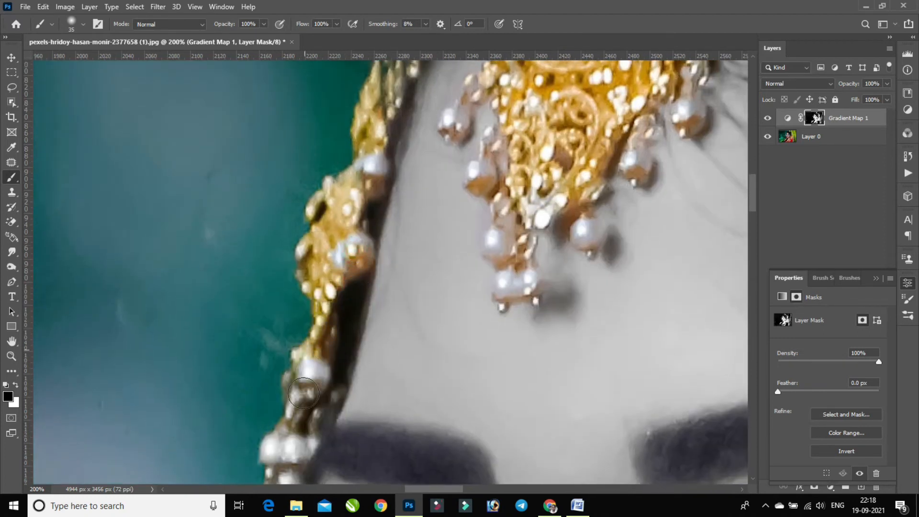
scroll(306, 369, "down", 3)
mouse_move(277, 390)
left_mouse_down()
mouse_move(285, 426)
mouse_move(279, 402)
left_mouse_up()
scroll(355, 345, "down", 2)
Enlarge the brush to 50 px and restore the pink eyeshadow on the upper lids of both eyes
key("ctrl+minus")
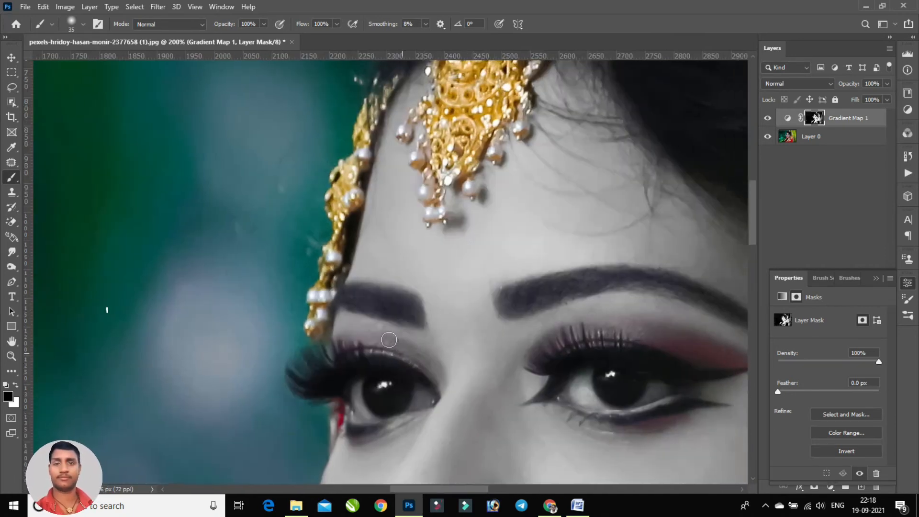
left_click_drag(419, 438, 379, 339)
key("ctrl+plus")
scroll(361, 279, "down", 2)
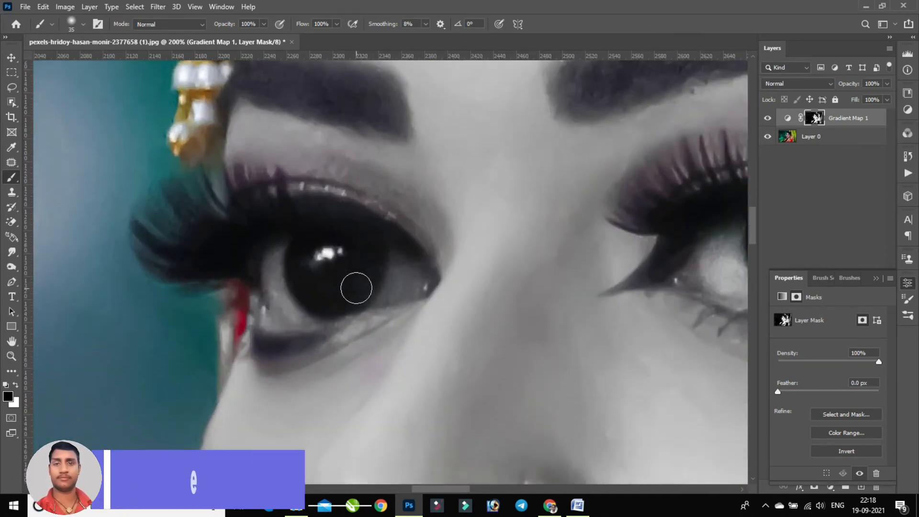
key("bracketright")
key("bracketright")
key("bracketright")
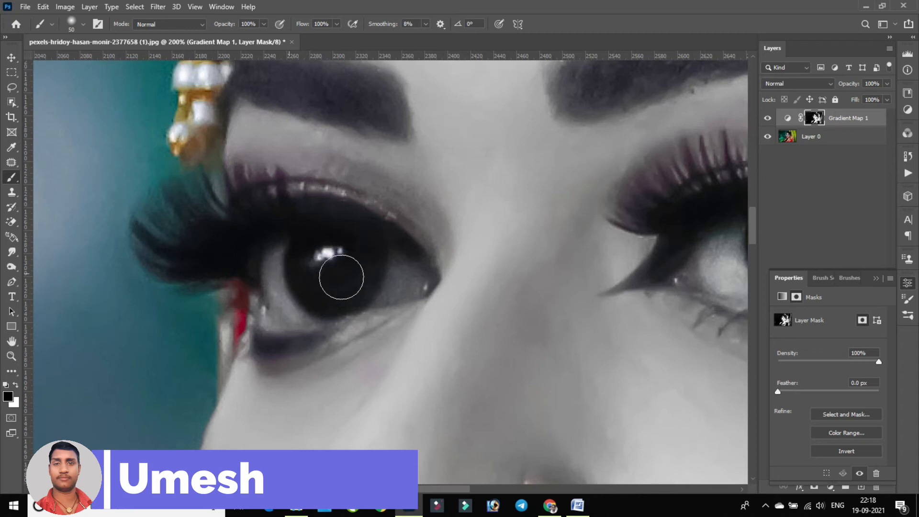
left_click_drag(482, 254, 400, 230)
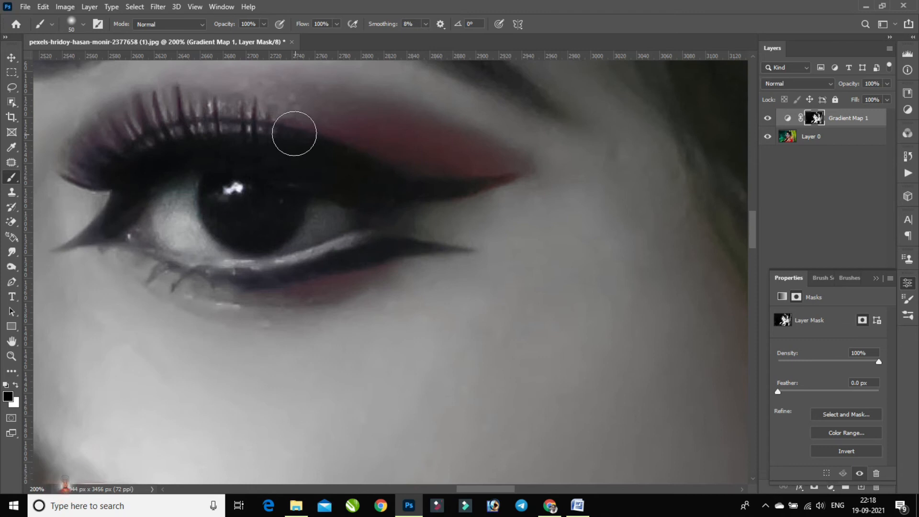
mouse_move(304, 114)
left_mouse_down()
mouse_move(456, 132)
mouse_move(479, 155)
mouse_move(505, 157)
left_mouse_up()
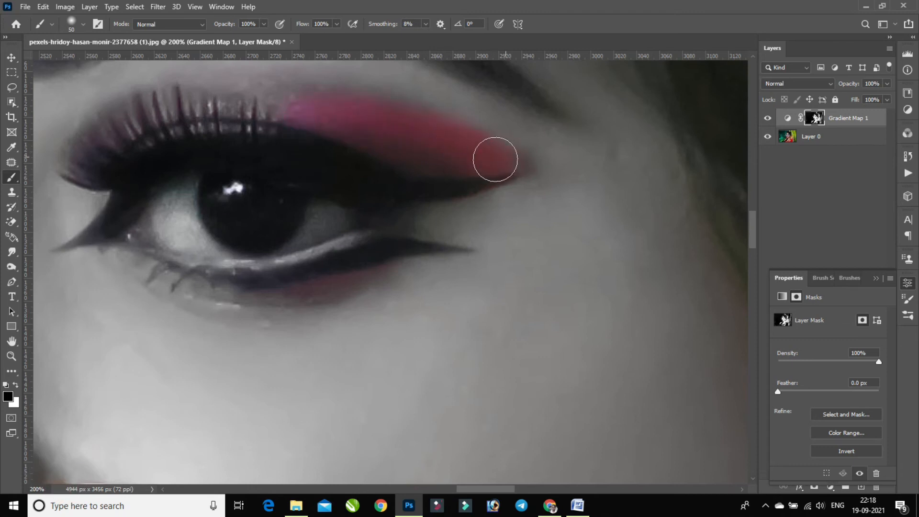
mouse_move(260, 121)
left_mouse_down()
mouse_move(525, 187)
mouse_move(389, 194)
mouse_move(485, 171)
mouse_move(364, 218)
mouse_move(429, 196)
left_mouse_up()
left_click_drag(257, 213, 576, 235)
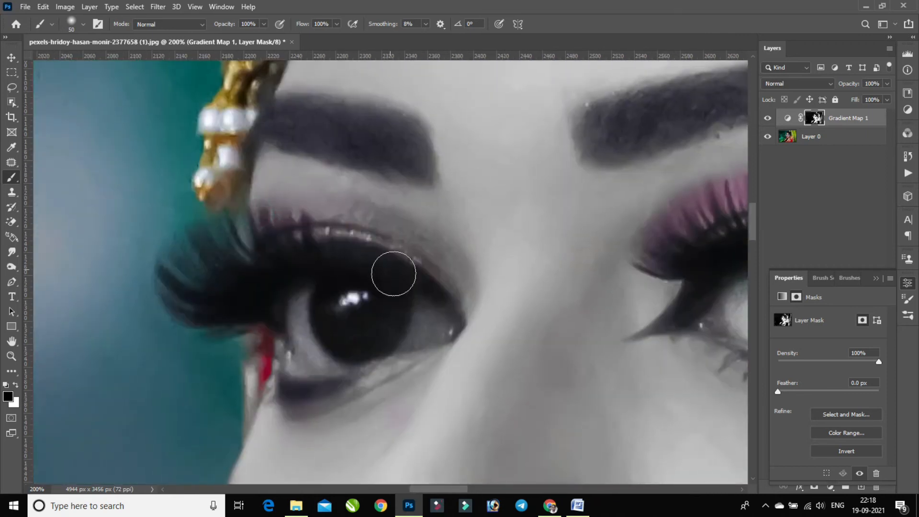
mouse_move(441, 268)
left_mouse_down()
mouse_move(361, 238)
mouse_move(407, 243)
left_mouse_up()
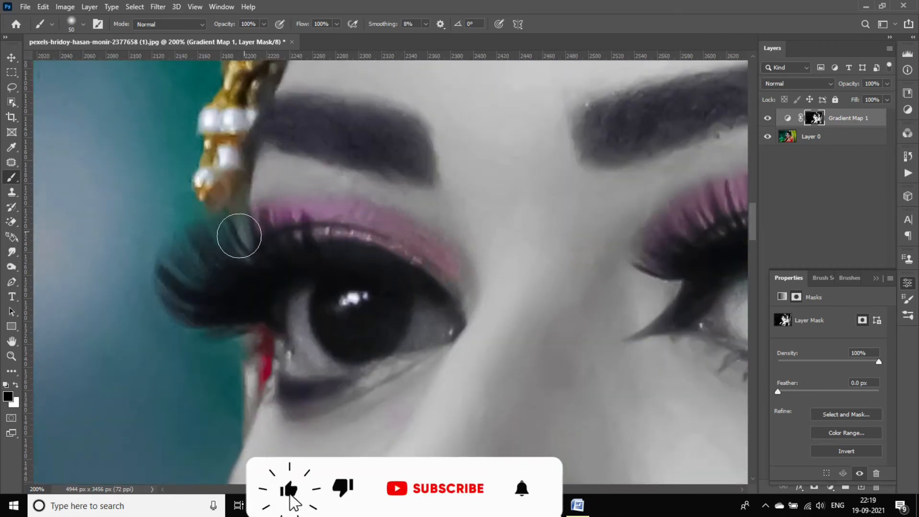
Paint black on the mask over the necklace's shoulder end, starting with a 100 px brush
key("ctrl+minus")
key("ctrl+minus")
key("ctrl+minus")
key("ctrl+minus")
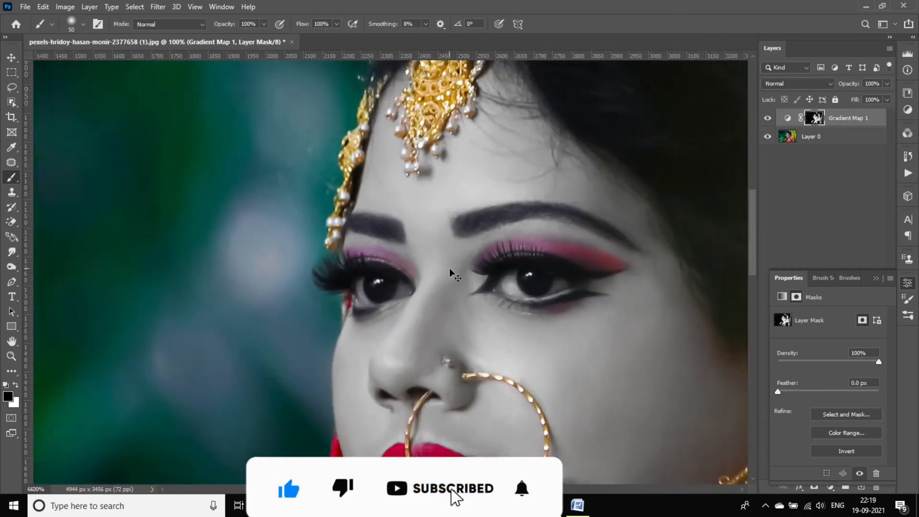
scroll(444, 334, "down", 5)
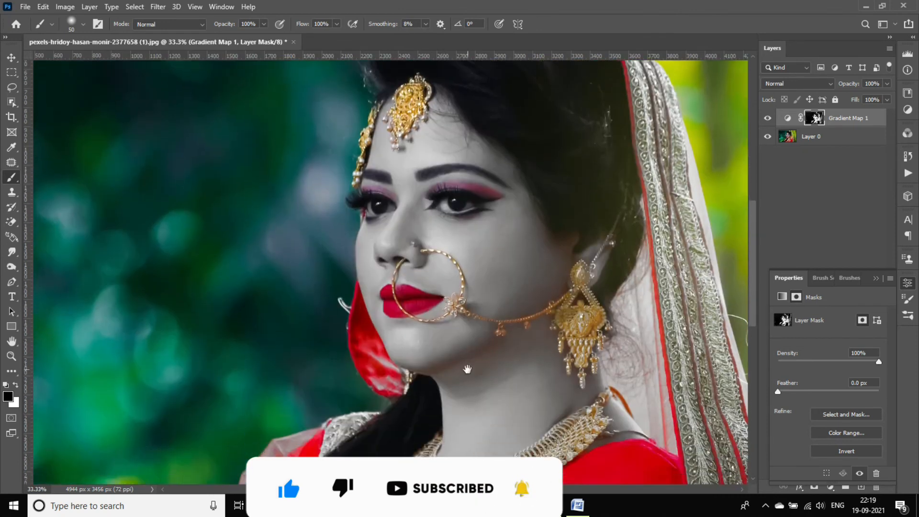
key("ctrl+plus")
key("ctrl+plus")
key("ctrl+plus")
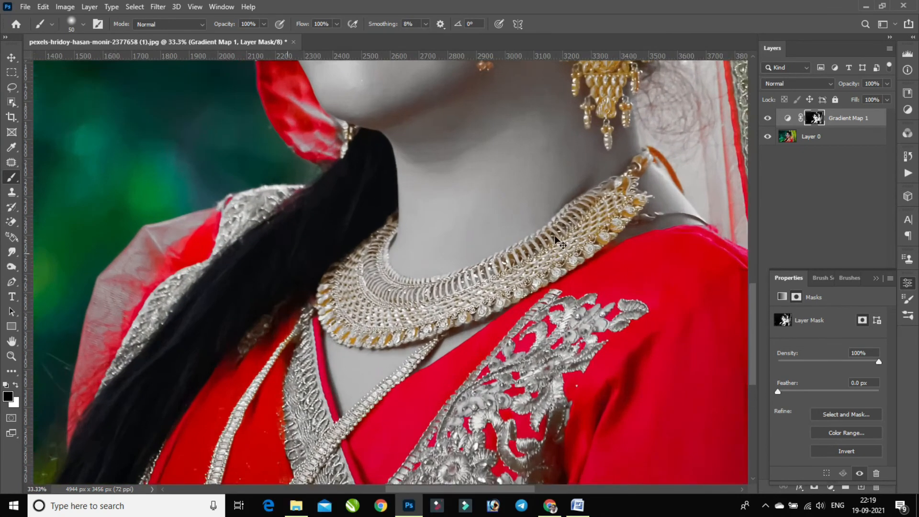
key("ctrl+minus")
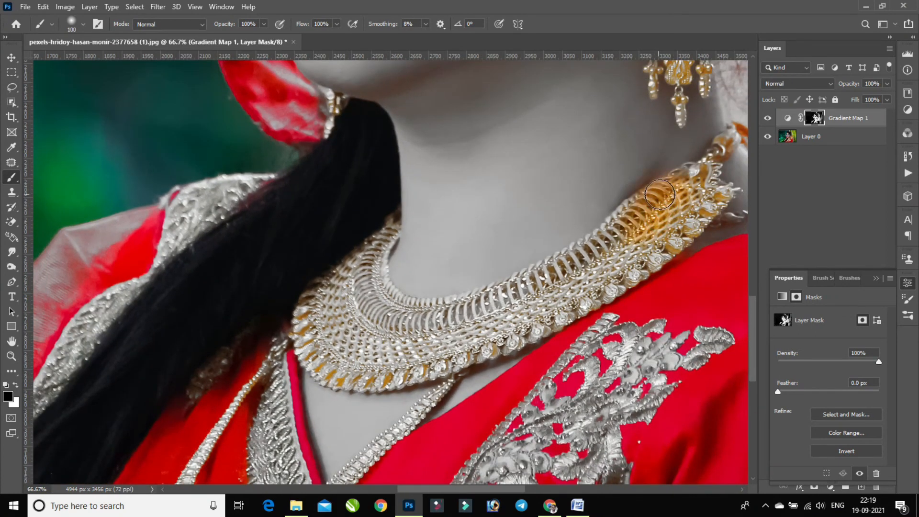
left_click_drag(635, 211, 581, 267)
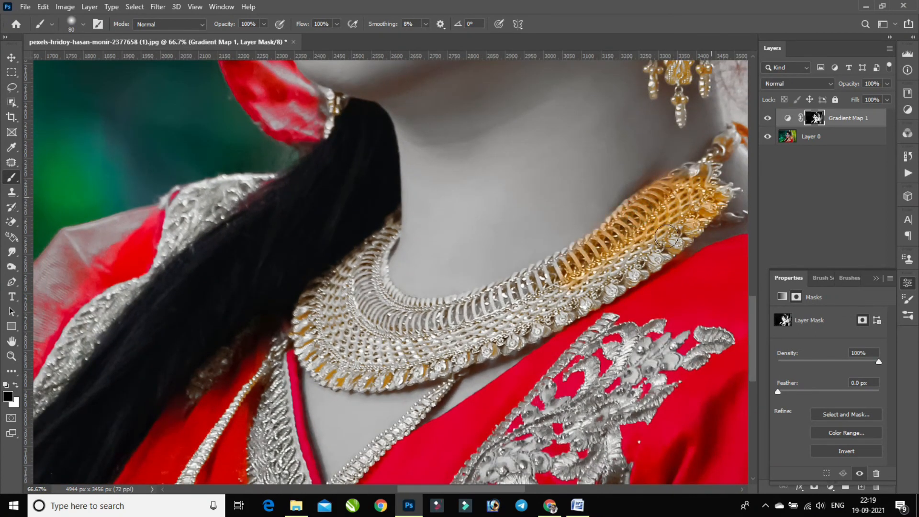
Restore the gold along the necklace's middle section and its lower front edge
key("bracketright")
left_click_drag(553, 276, 505, 299)
key("bracketright")
left_click_drag(446, 345, 451, 347)
left_click_drag(395, 365, 364, 373)
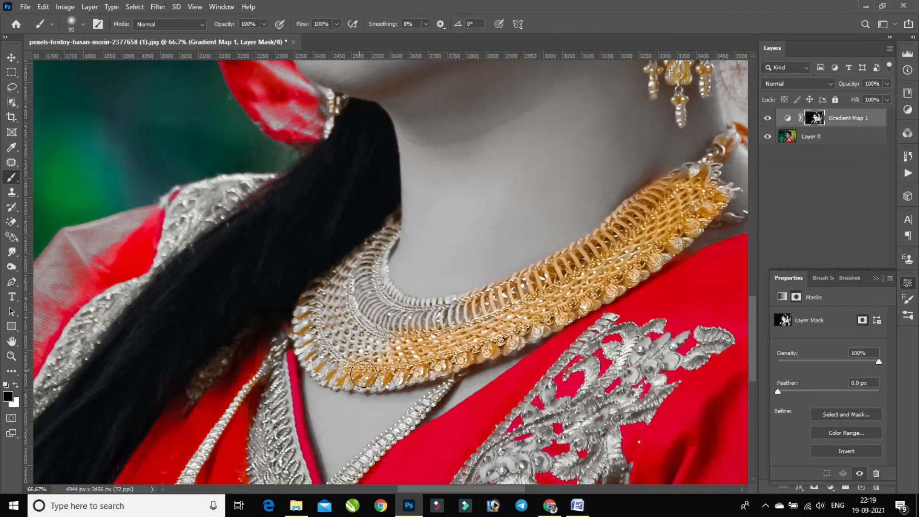
Paint black on the mask over the necklace's curved end beside the hair and its remaining grey inner row
mouse_move(337, 283)
left_mouse_down()
mouse_move(333, 334)
mouse_move(375, 351)
left_mouse_up()
mouse_move(366, 254)
left_mouse_down()
mouse_move(388, 225)
mouse_move(376, 306)
left_mouse_up()
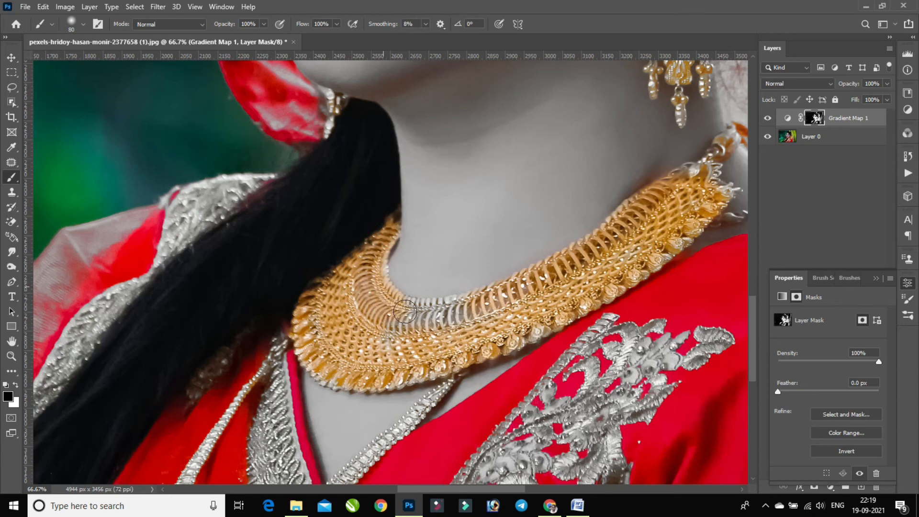
left_click_drag(477, 306, 443, 311)
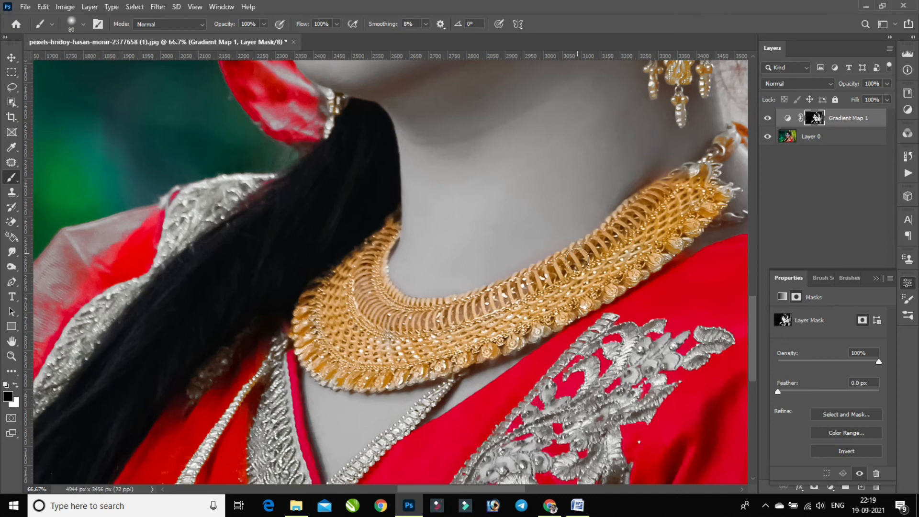
key("bracketleft")
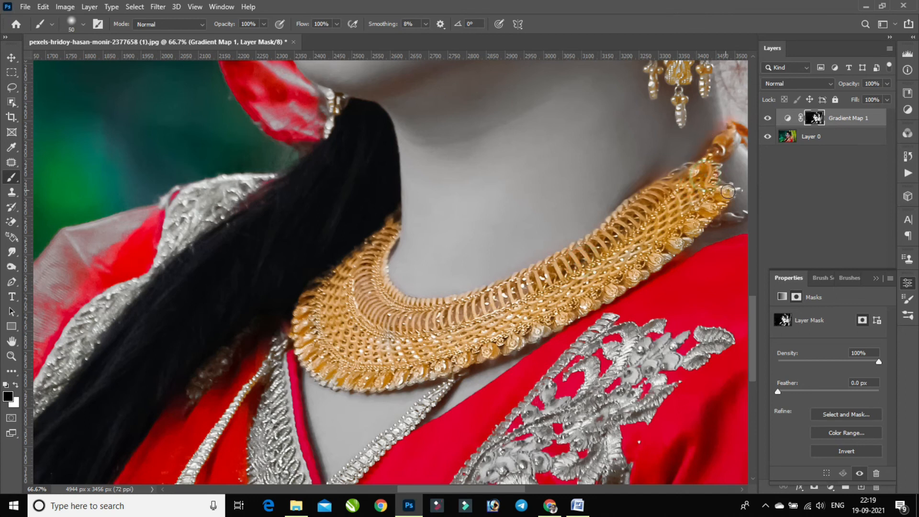
scroll(553, 302, "down", 3)
Restore the gold on both beaded strands below the necklace and the embroidered collar border, using brushes from 60 to 90 px
key("bracketright")
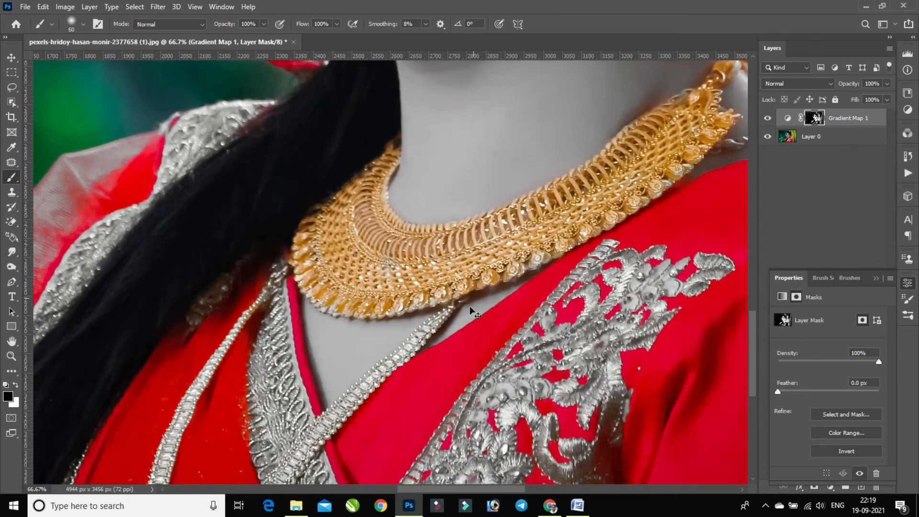
scroll(405, 353, "down", 2)
left_click_drag(442, 267, 407, 301)
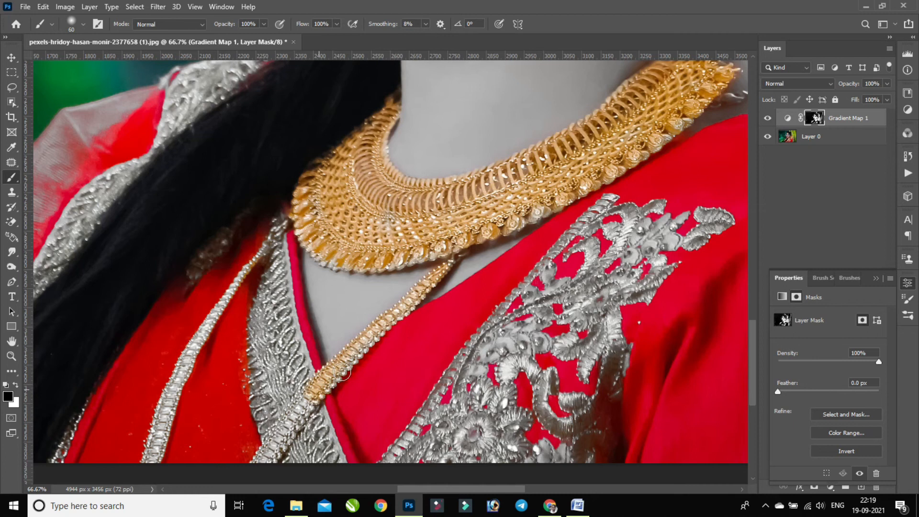
left_click_drag(301, 390, 282, 435)
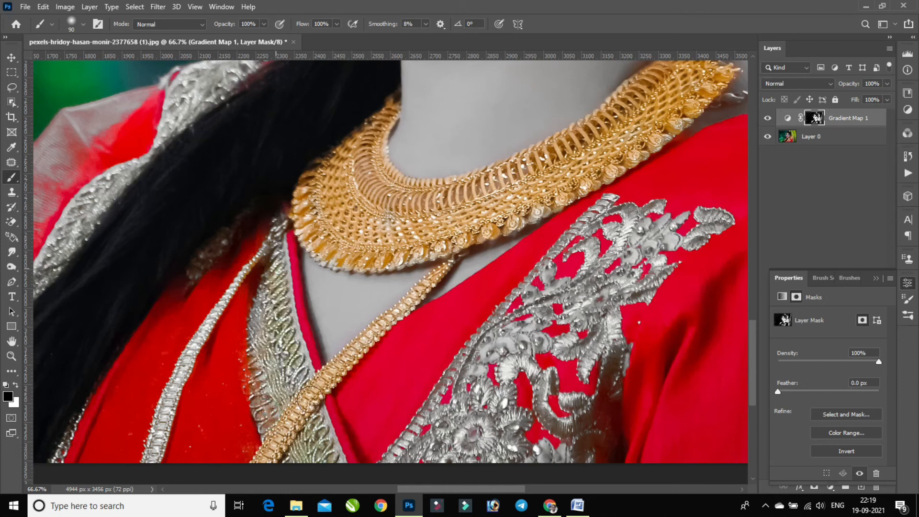
mouse_move(268, 244)
left_mouse_down()
mouse_move(224, 300)
mouse_move(176, 402)
left_mouse_up()
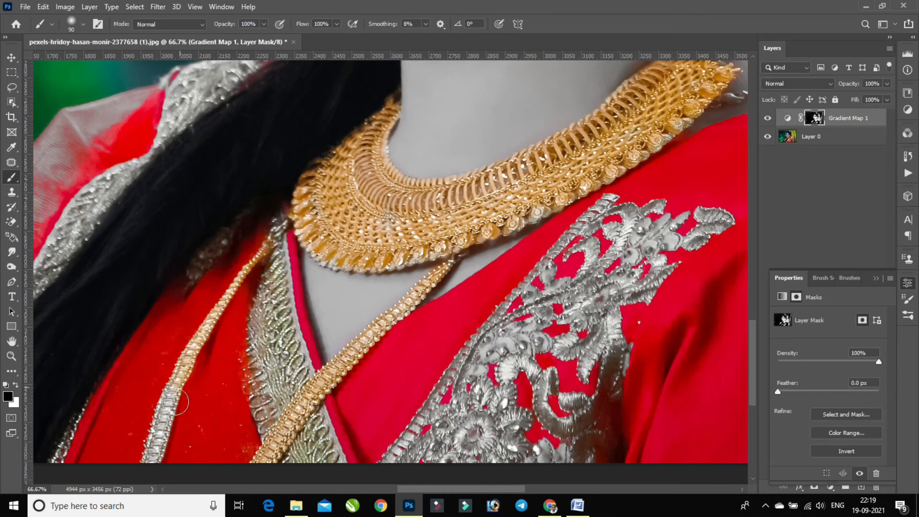
Enlarge the brush to 125 px and then 150 px and paint black on the mask over the dress's floral chest embroidery
key("bracketright")
mouse_move(528, 328)
left_mouse_down()
mouse_move(455, 415)
mouse_move(388, 466)
mouse_move(411, 462)
mouse_move(535, 298)
left_mouse_up()
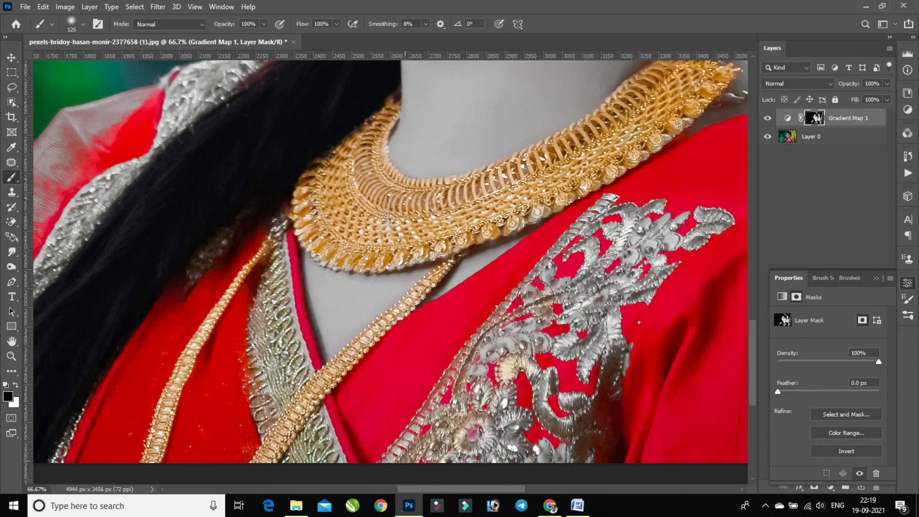
mouse_move(684, 230)
left_mouse_down()
mouse_move(647, 251)
mouse_move(649, 236)
mouse_move(507, 394)
mouse_move(560, 302)
mouse_move(458, 432)
left_mouse_up()
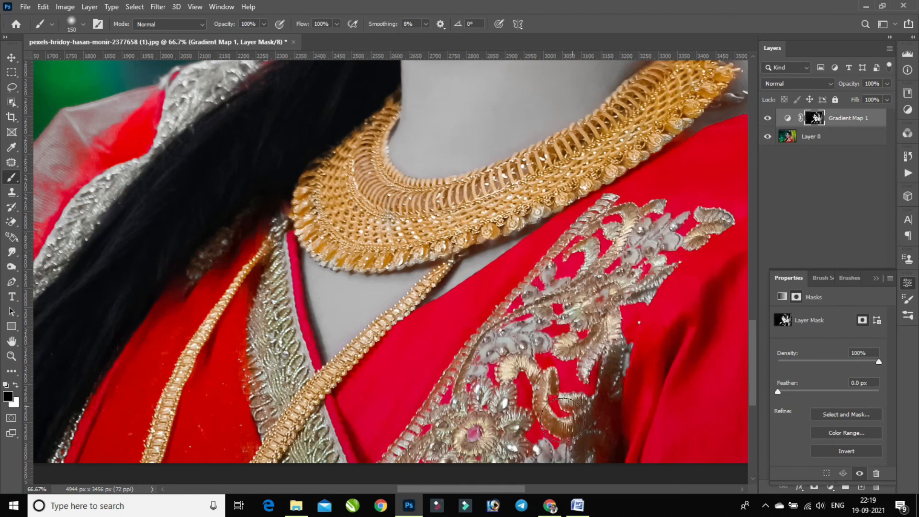
mouse_move(568, 383)
left_mouse_down()
mouse_move(483, 420)
mouse_move(525, 352)
left_mouse_up()
View the whole photo and compare it with the Gradient Map layer hidden and shown
scroll(615, 297, "down", 2)
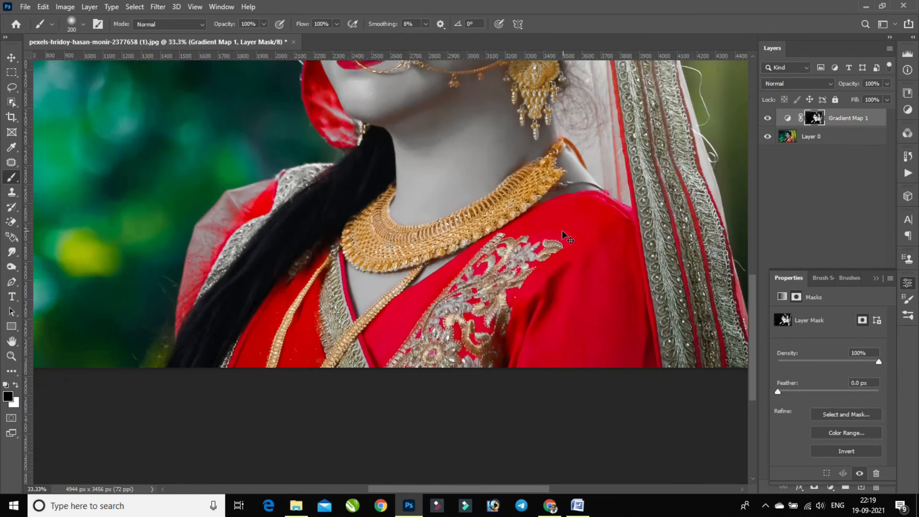
key("ctrl+minus")
key("ctrl+minus")
key("ctrl+minus")
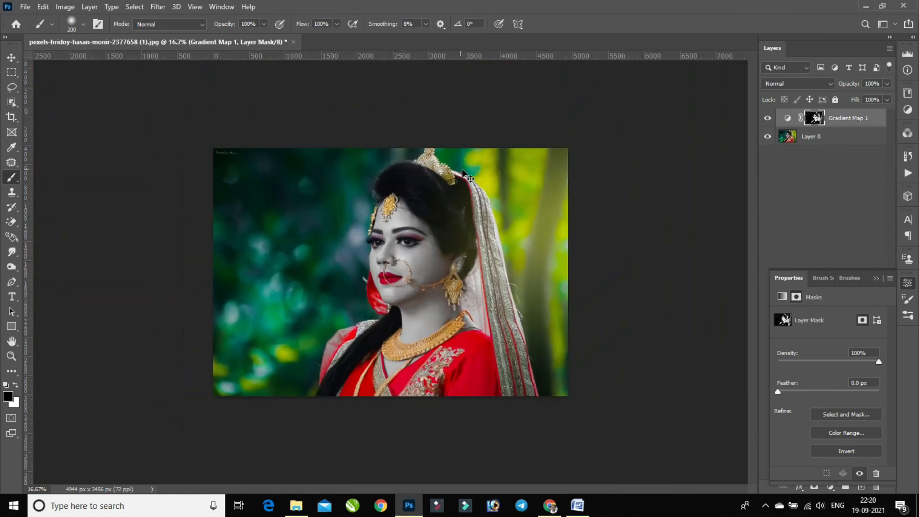
key("ctrl+plus")
key("ctrl+plus")
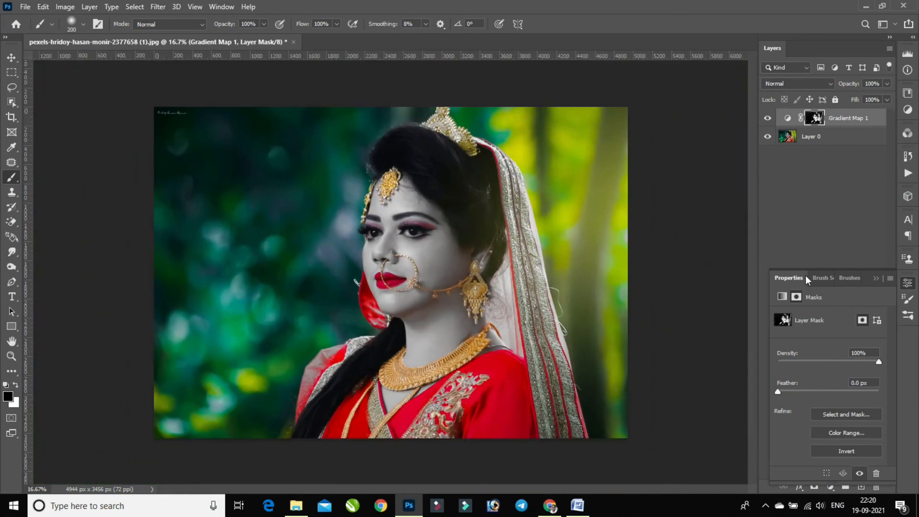
left_click(768, 118)
left_click(767, 118)
left_click(768, 119)
left_click(768, 119)
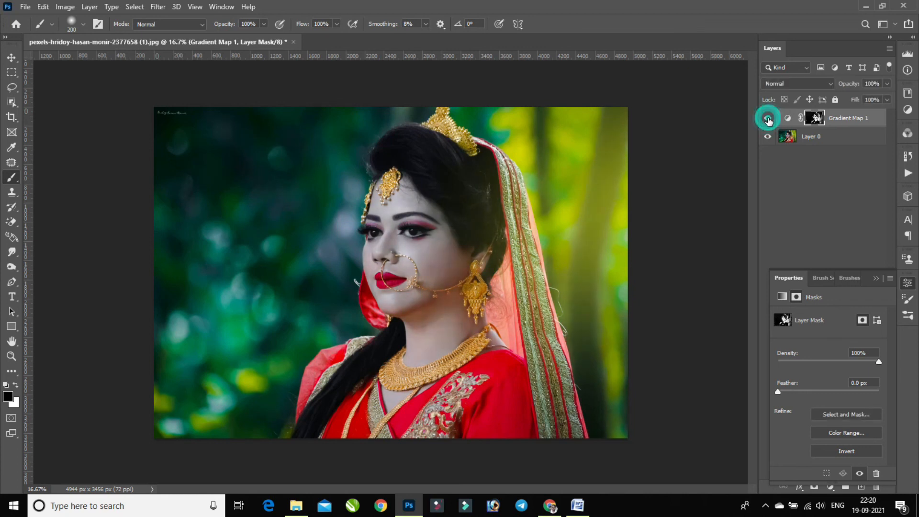
left_click(767, 118)
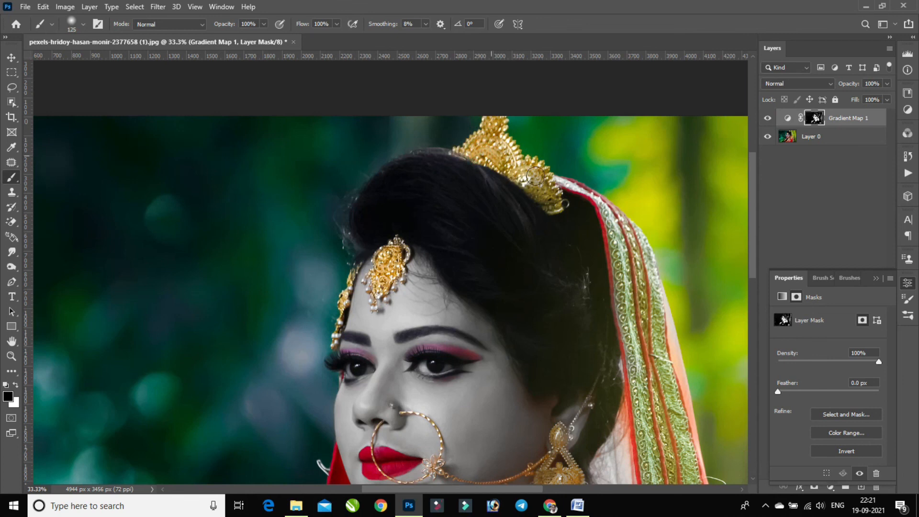
Enlarge the brush to 250 px and paint black on the mask over the veil's lower border and sheer fabric
scroll(661, 175, "down", 8)
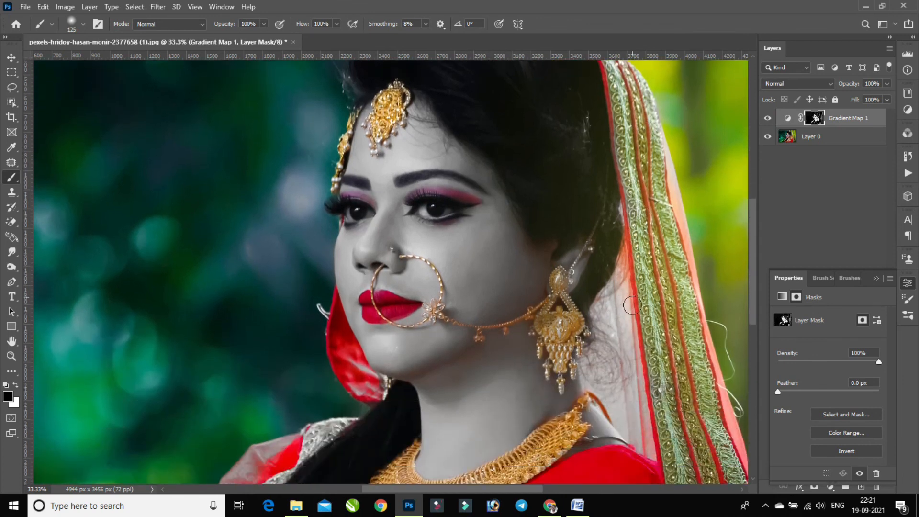
key("bracketright")
key("bracketright")
left_click_drag(649, 200, 658, 249)
scroll(692, 411, "down", 3)
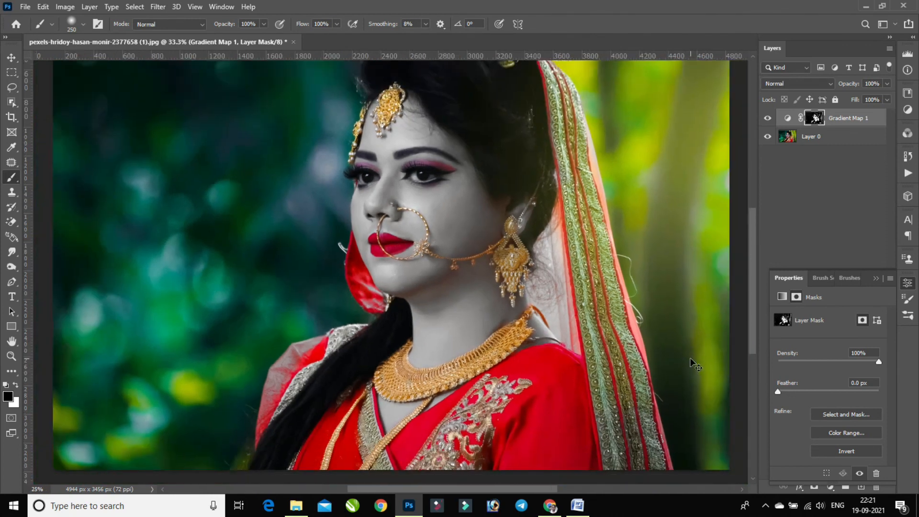
scroll(574, 253, "up", 1)
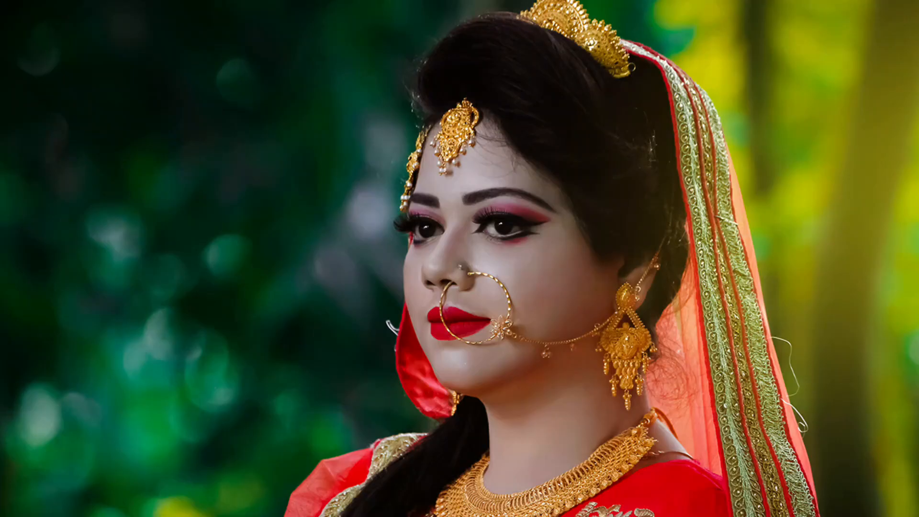